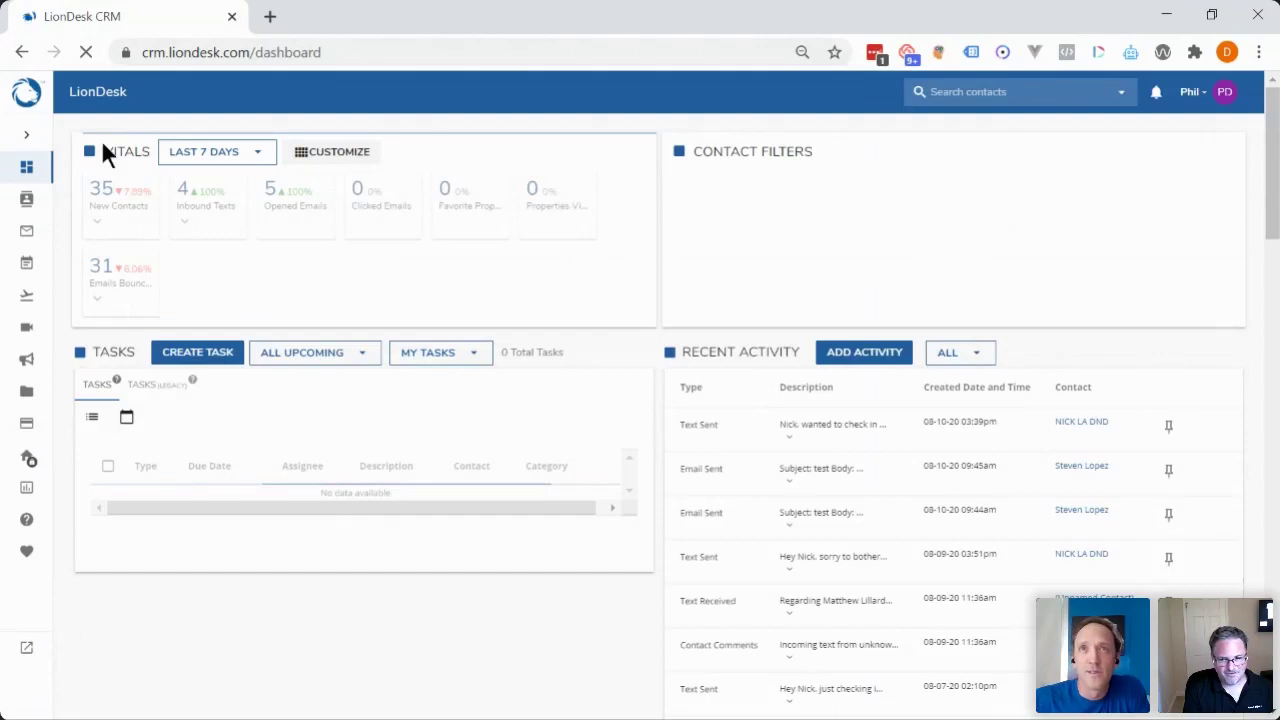
Open the Ad Portal and highlight the LionDesk Facebook Ads title and description.
left_click(27, 138)
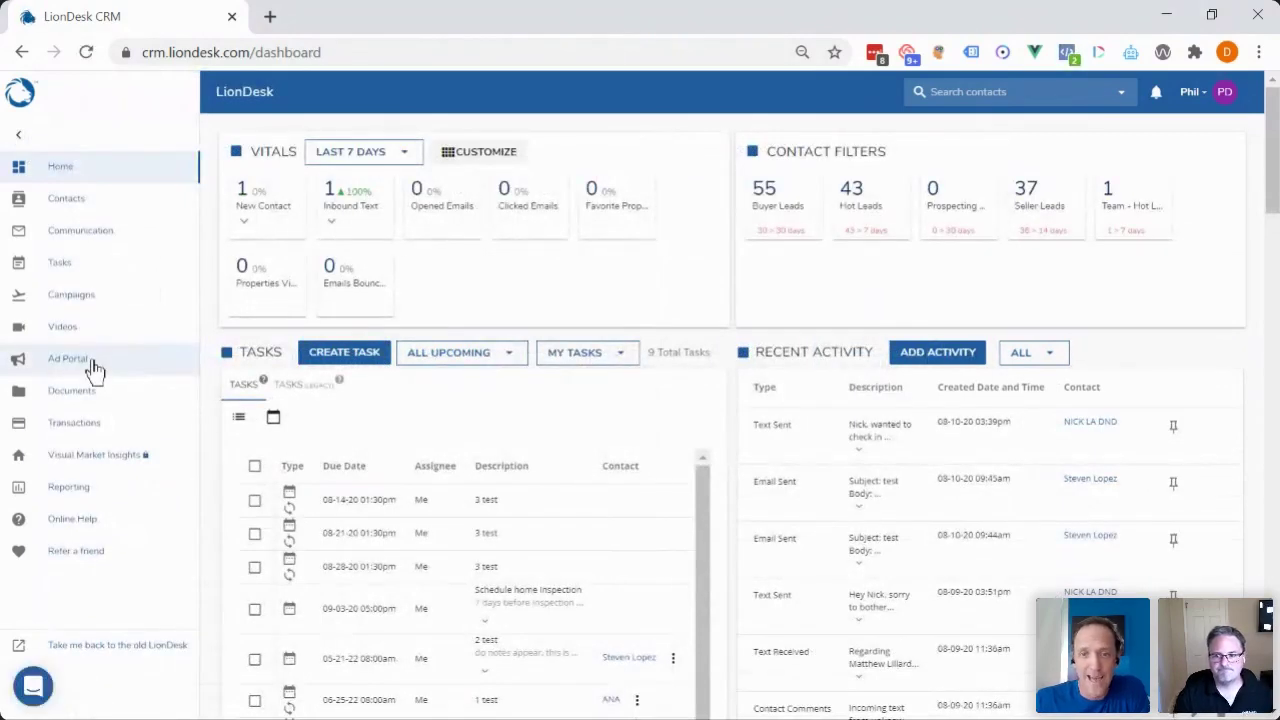
left_click(91, 366)
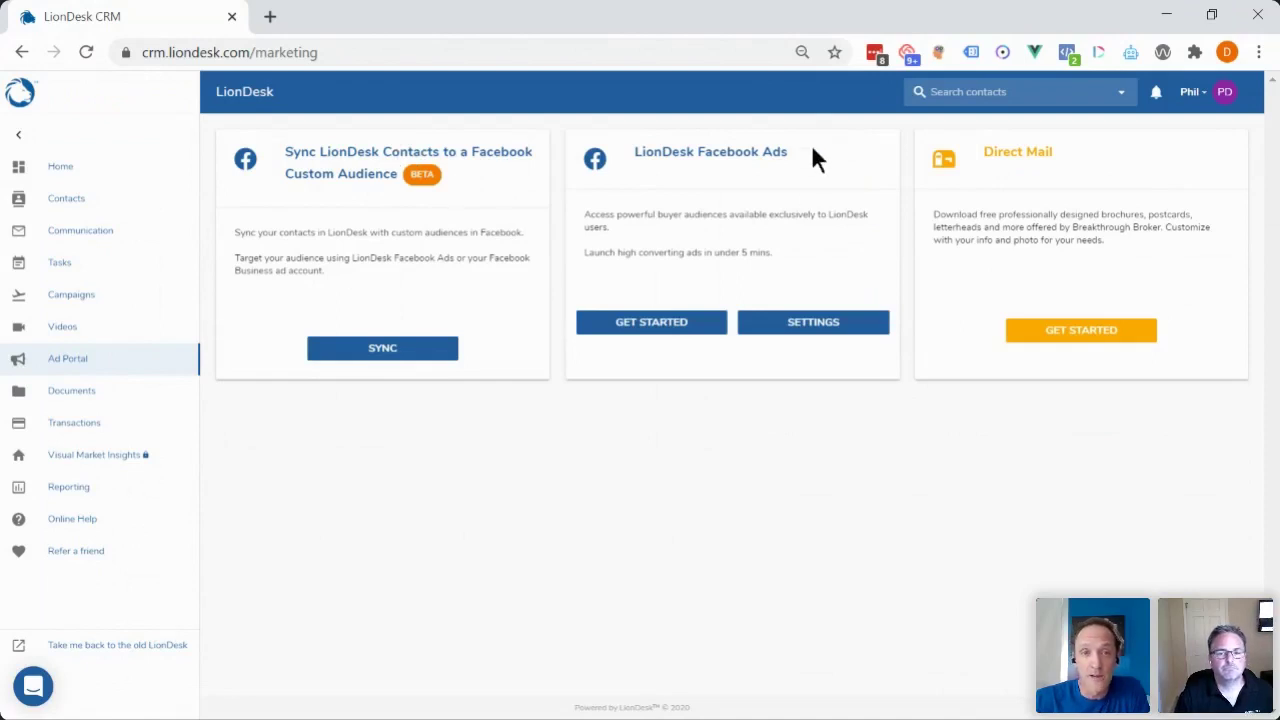
left_click_drag(788, 152, 666, 165)
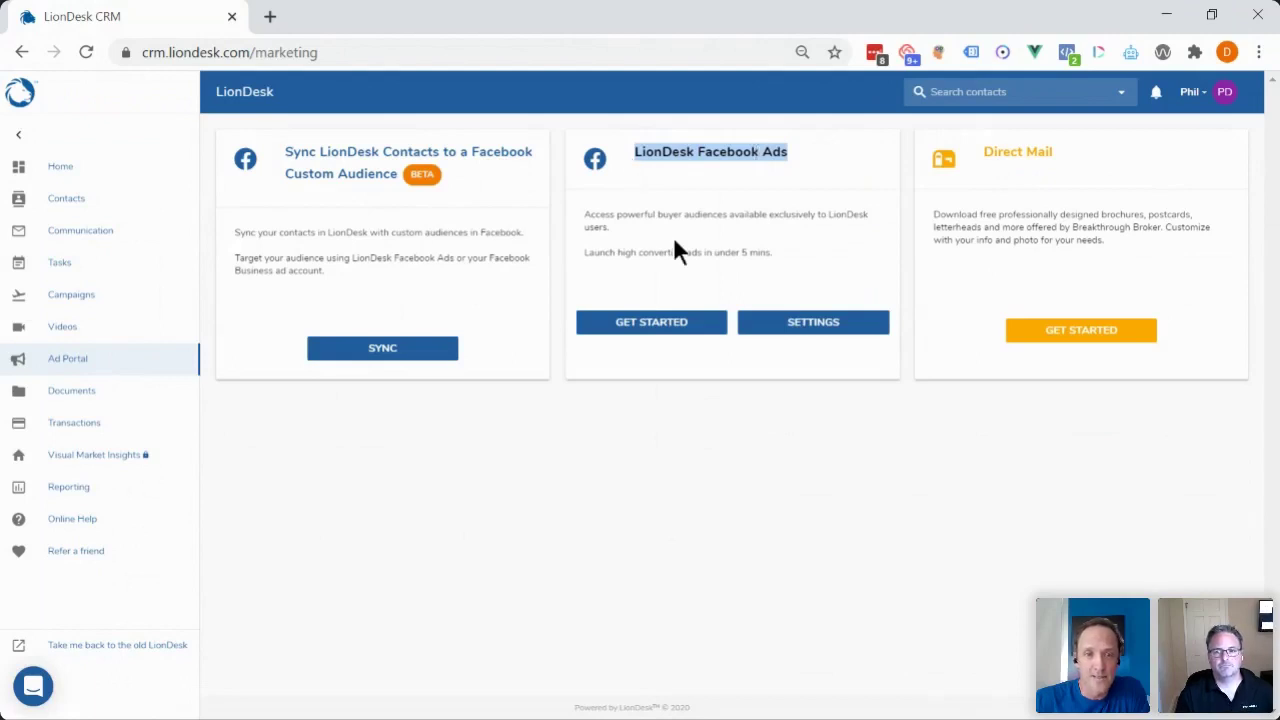
left_click_drag(605, 252, 780, 265)
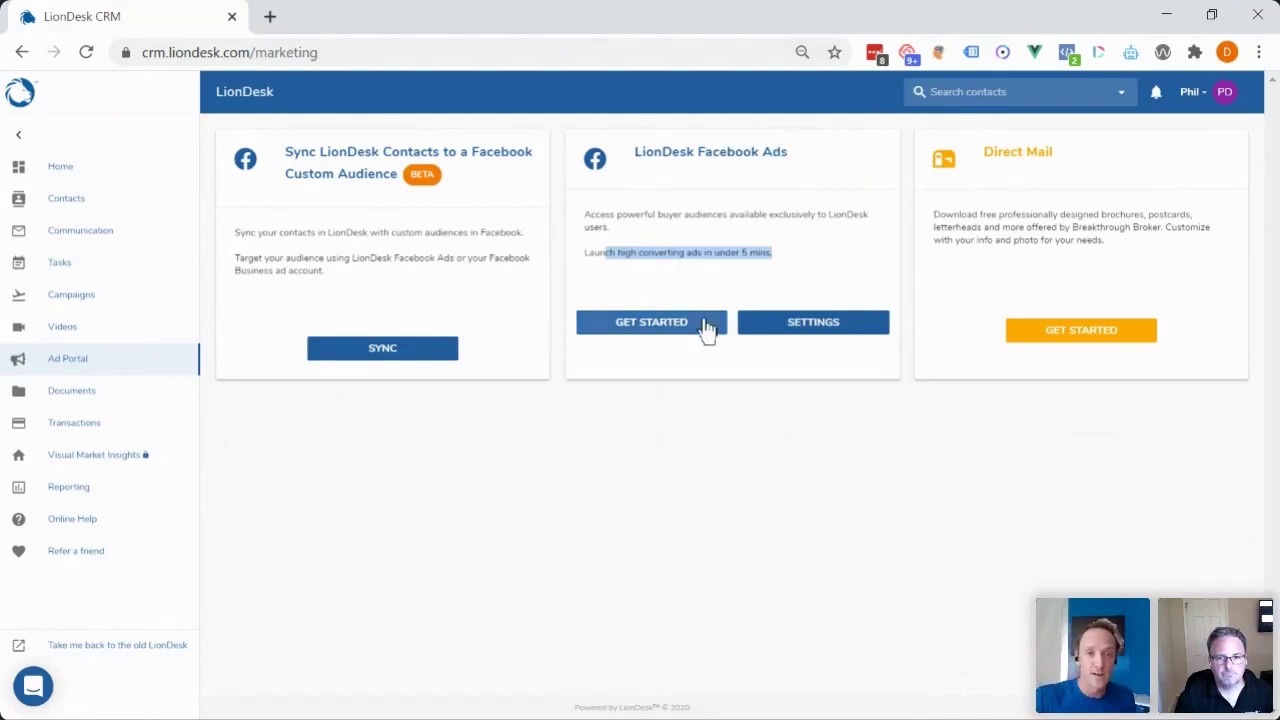
Start a LionDesk Facebook ad of your own that uses your own image to drive traffic to your website.
left_click(651, 322)
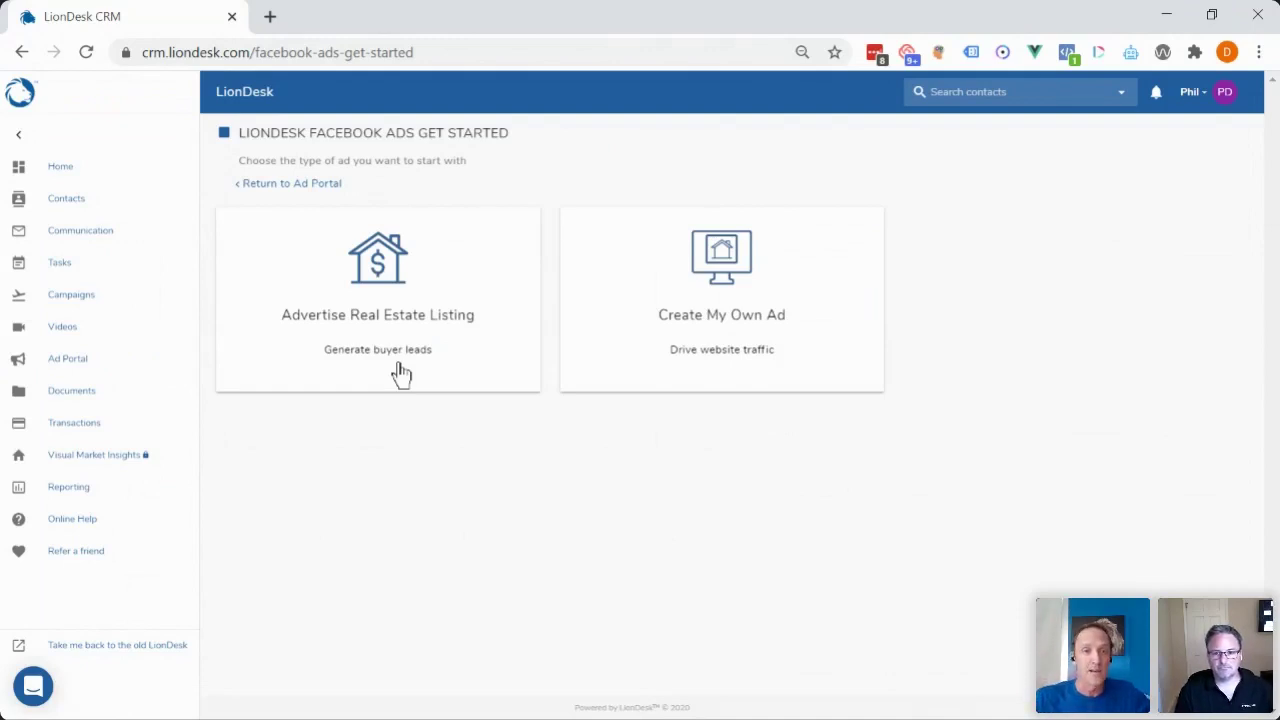
left_click(666, 287)
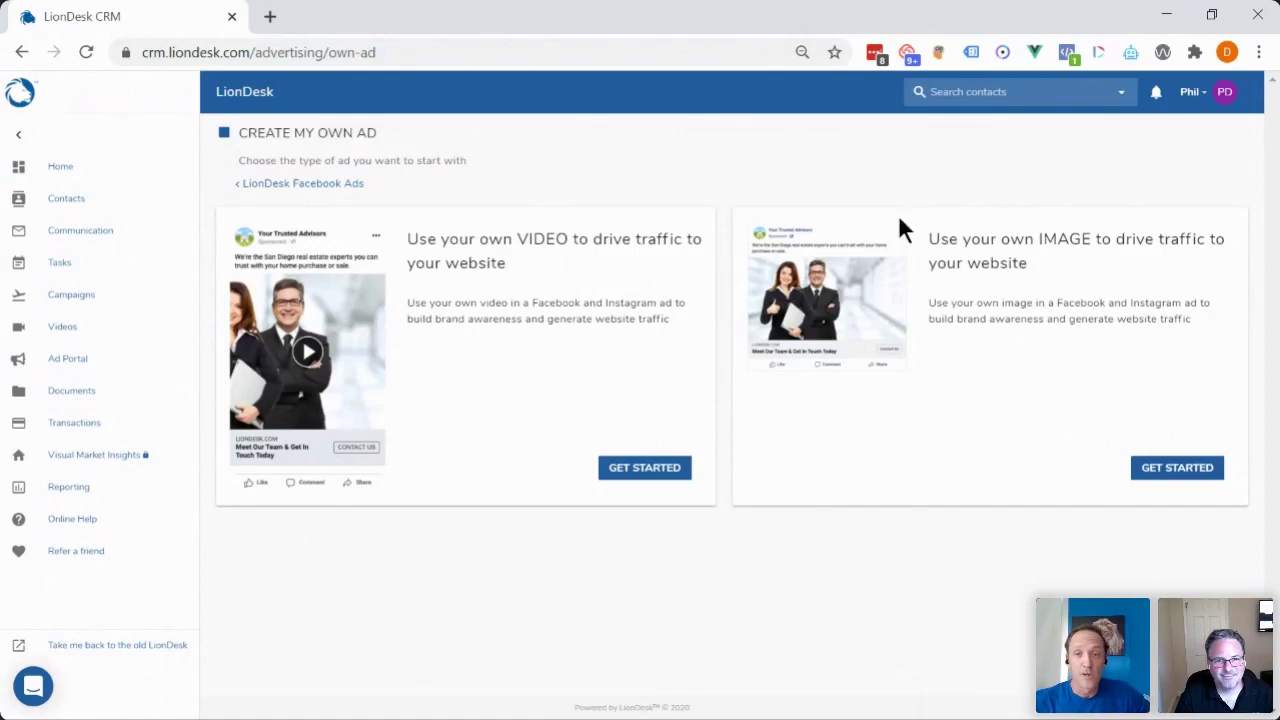
left_click(1158, 487)
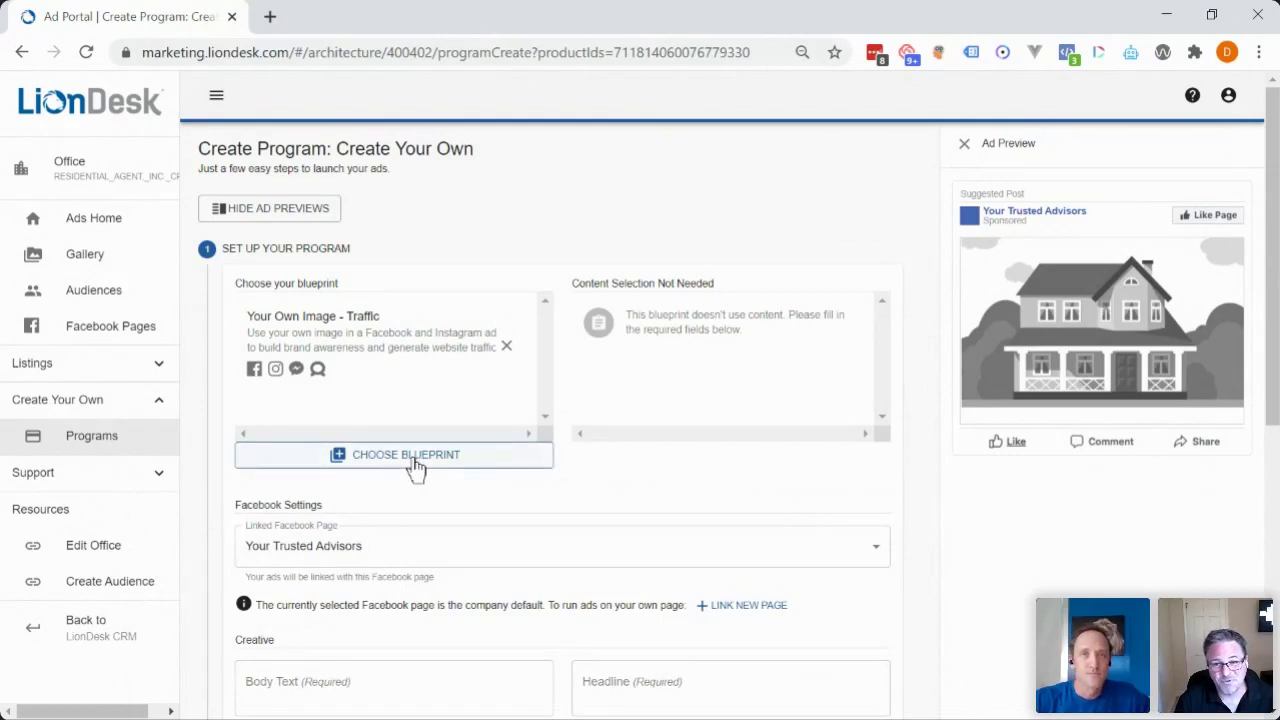
Change the linked Facebook page from the company default to the agent's "with LionDesk" page.
scroll(528, 486, "down", 2)
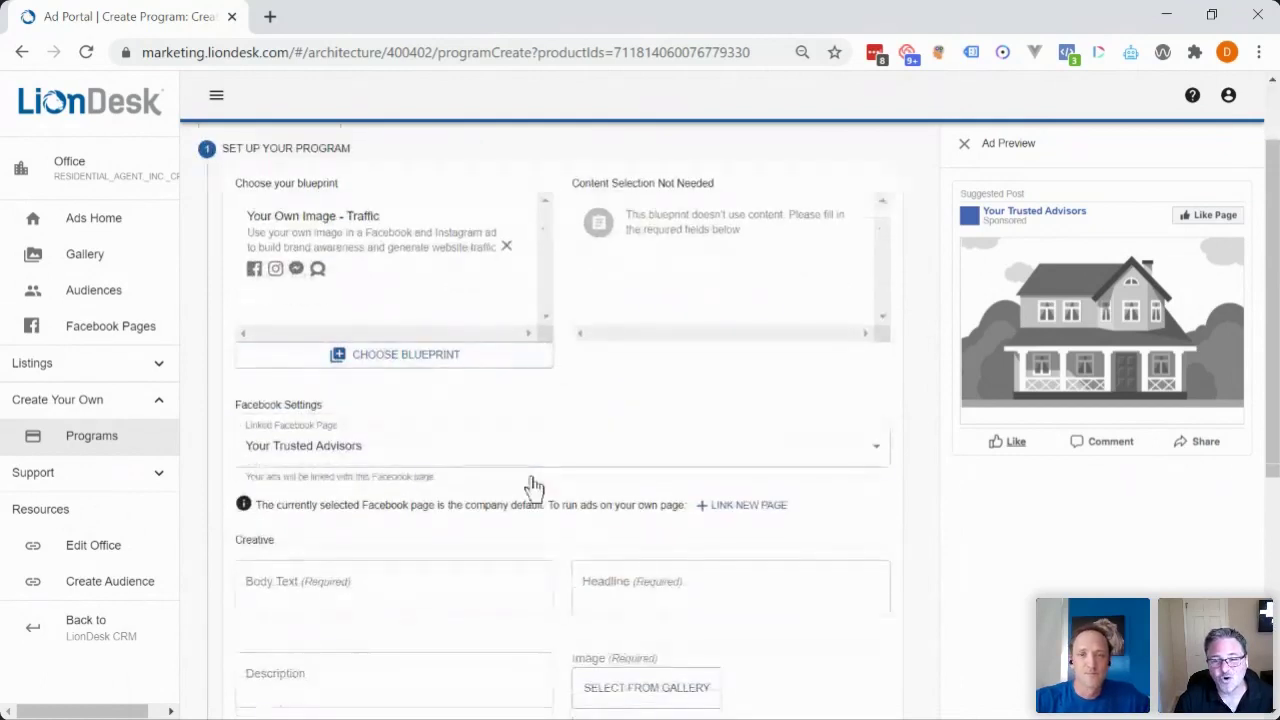
scroll(530, 475, "down", 1)
scroll(530, 475, "down", 2)
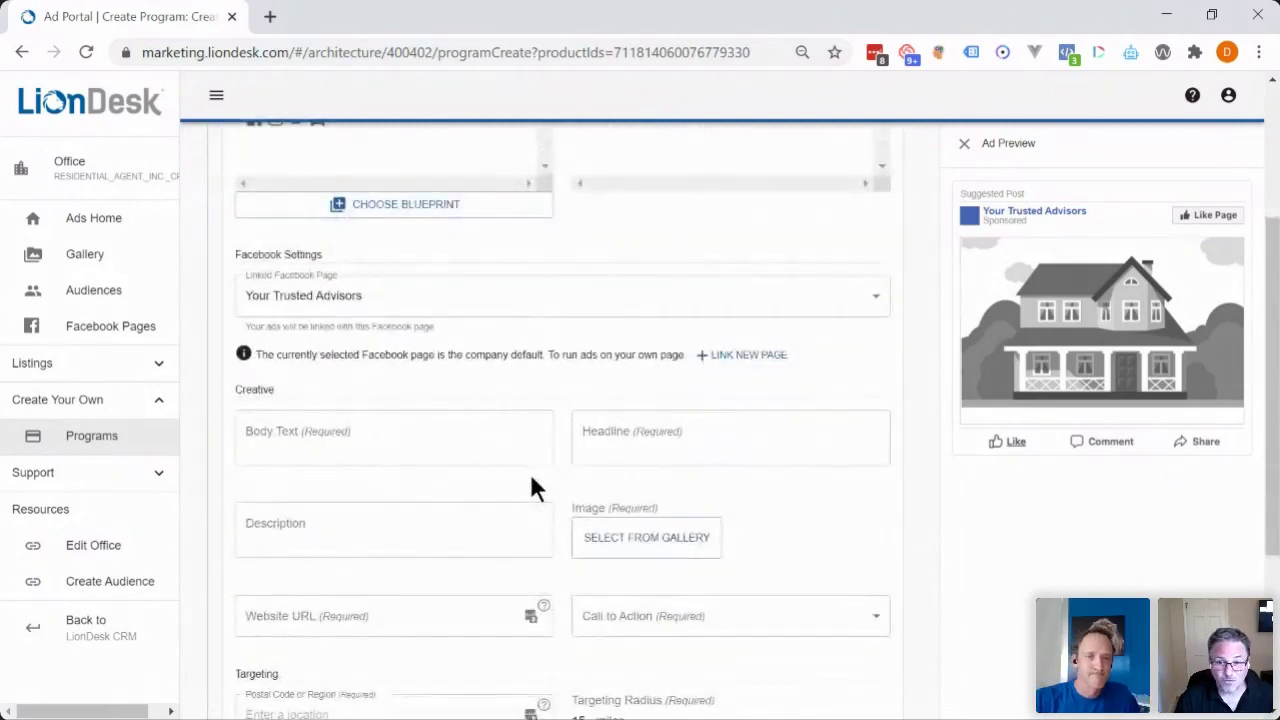
scroll(531, 479, "up", 3)
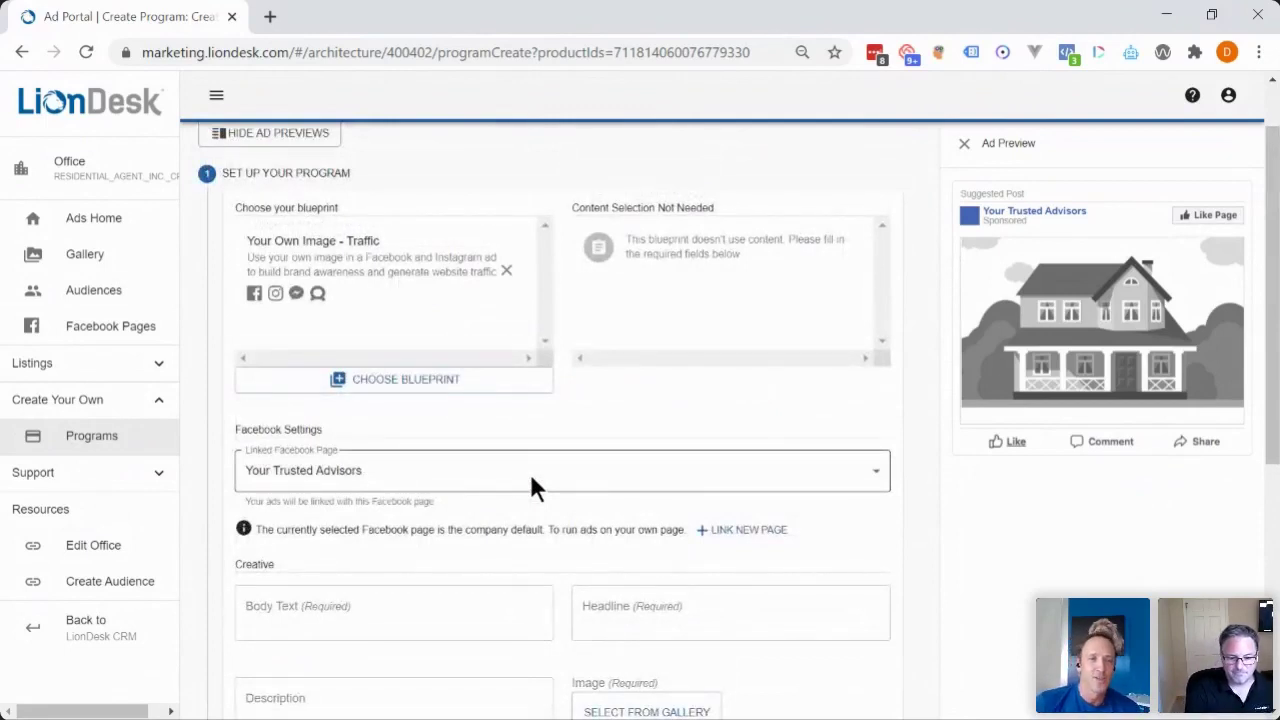
left_click(531, 480)
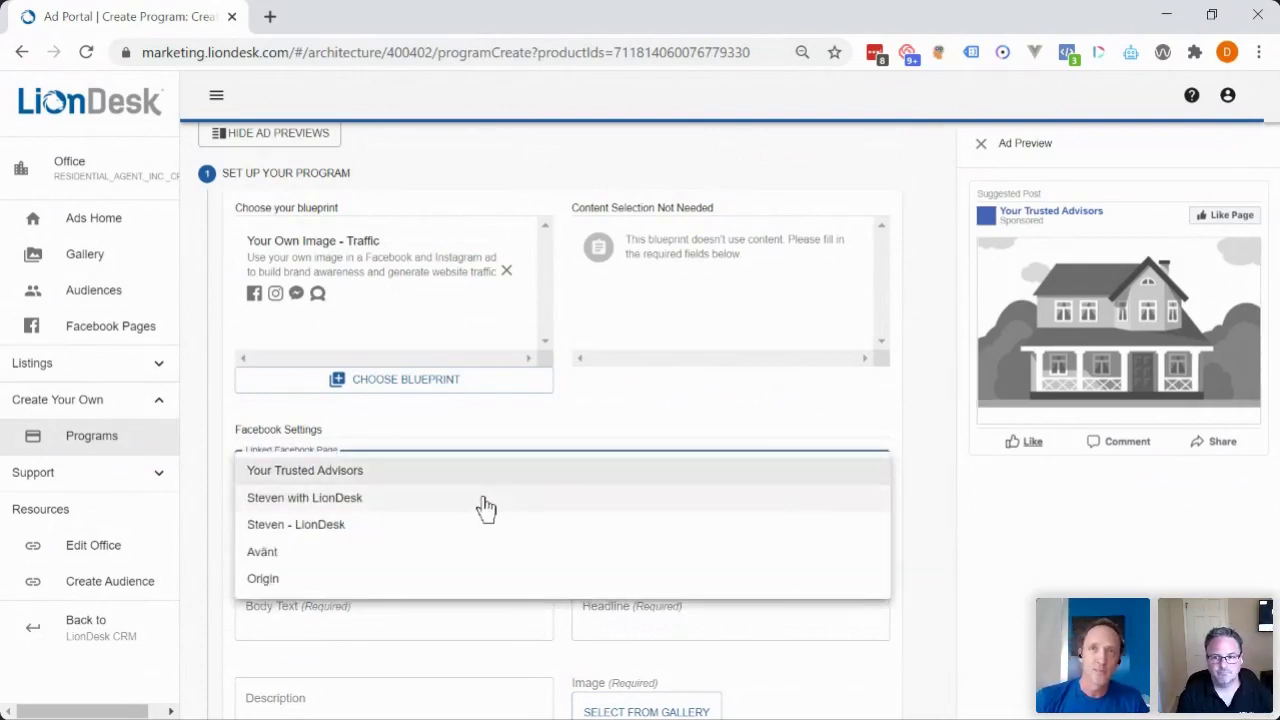
left_click(485, 498)
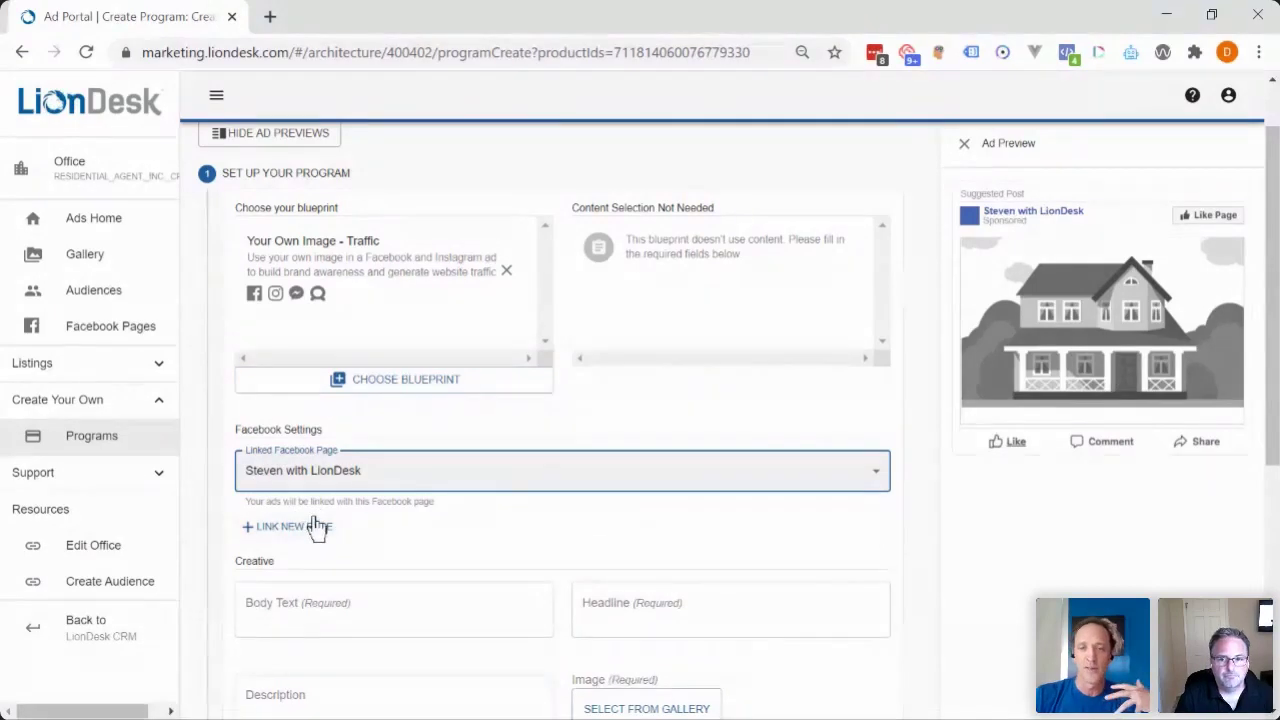
Enter the ad's body text "❤ Ready to move out of the city and into your dream home? 🏡🏡".
scroll(498, 515, "down", 2)
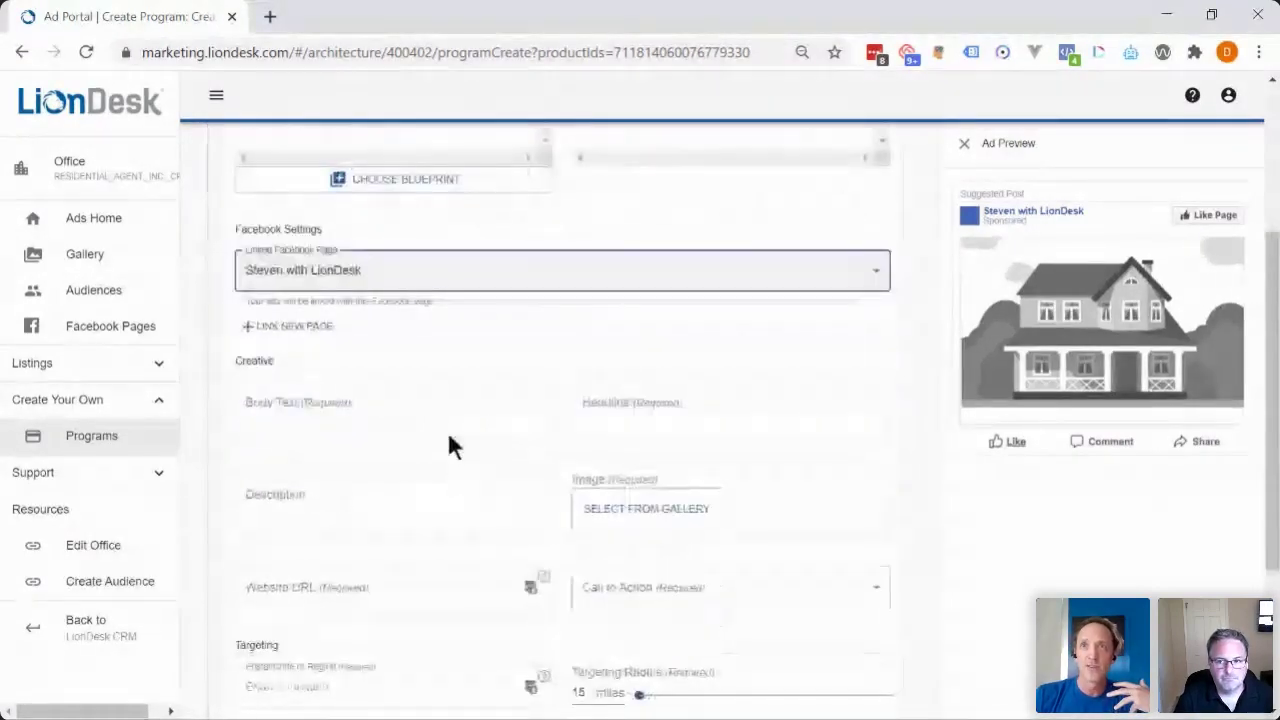
left_click(445, 421)
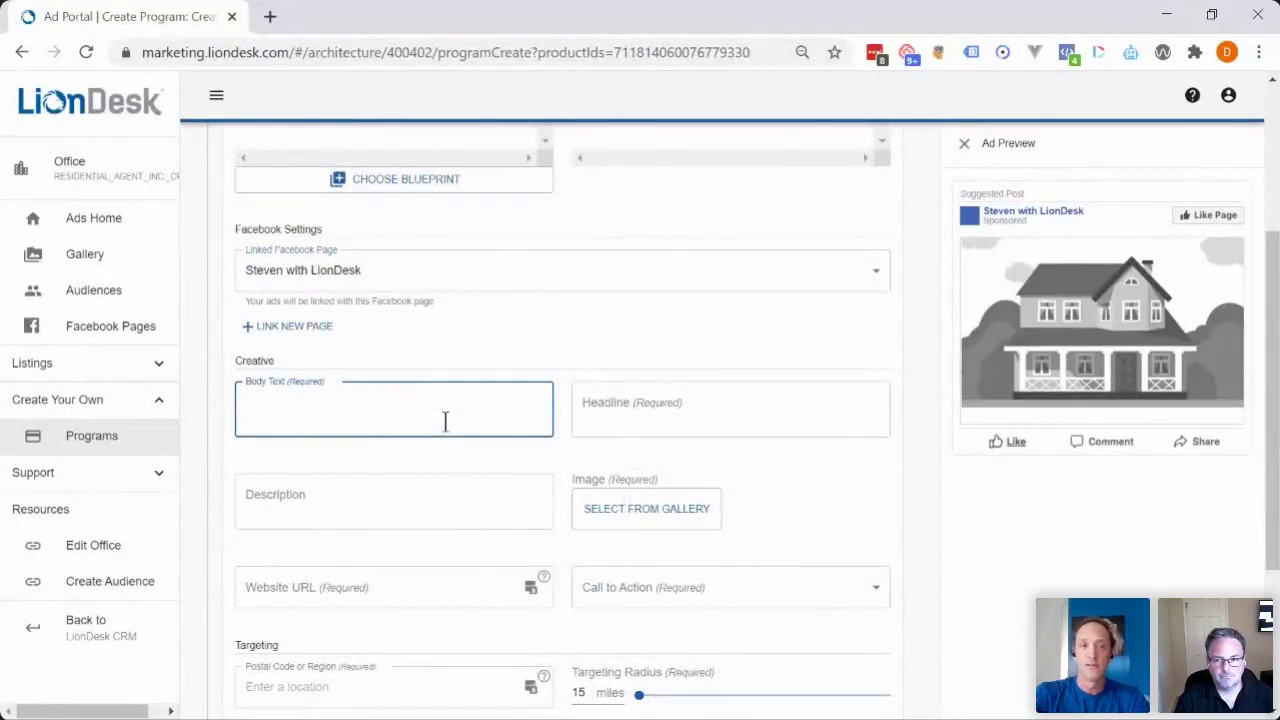
type("THIS IS MAY DASDF")
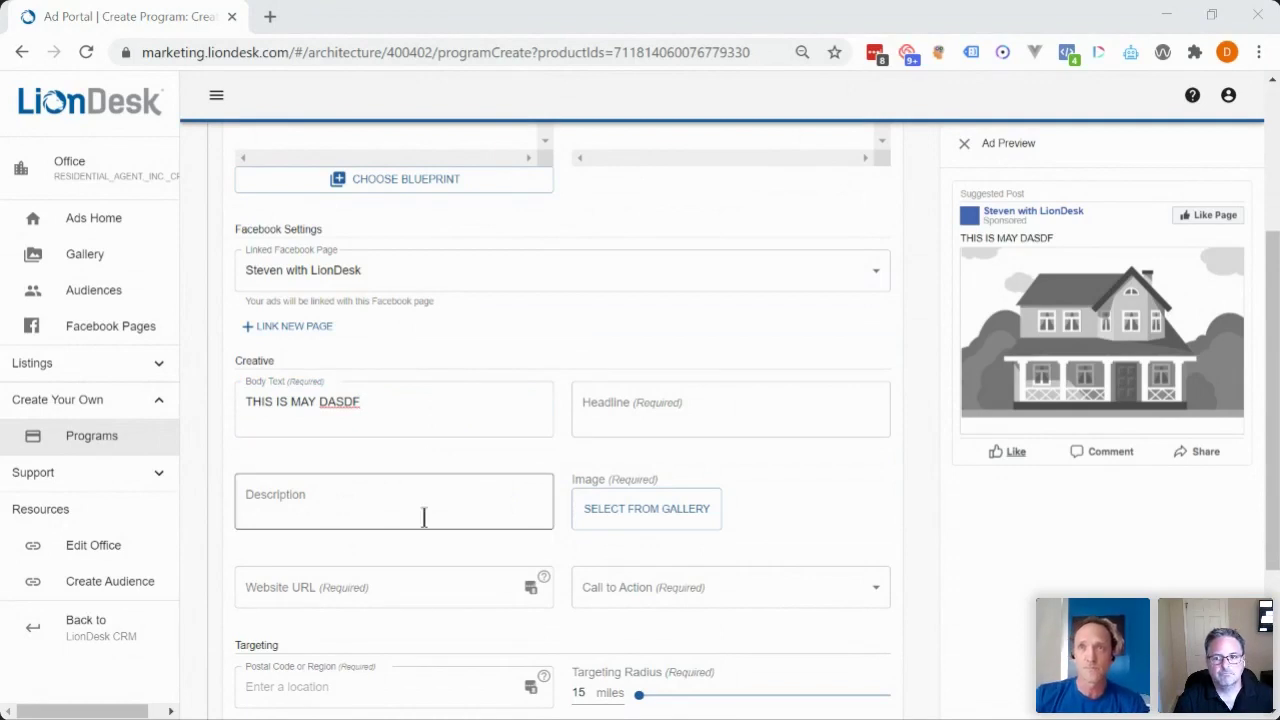
left_click_drag(414, 423, 250, 418)
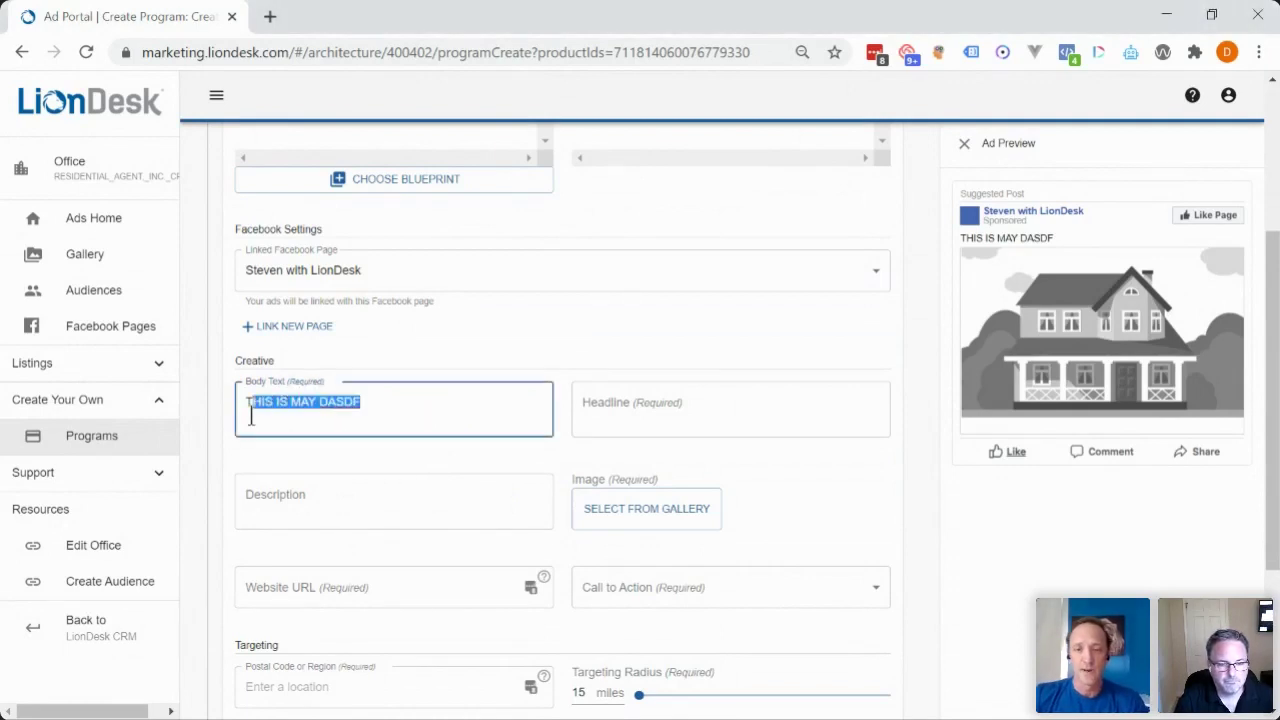
type("❤ Ready to move out of the city and into your dream home? 🏡🏡")
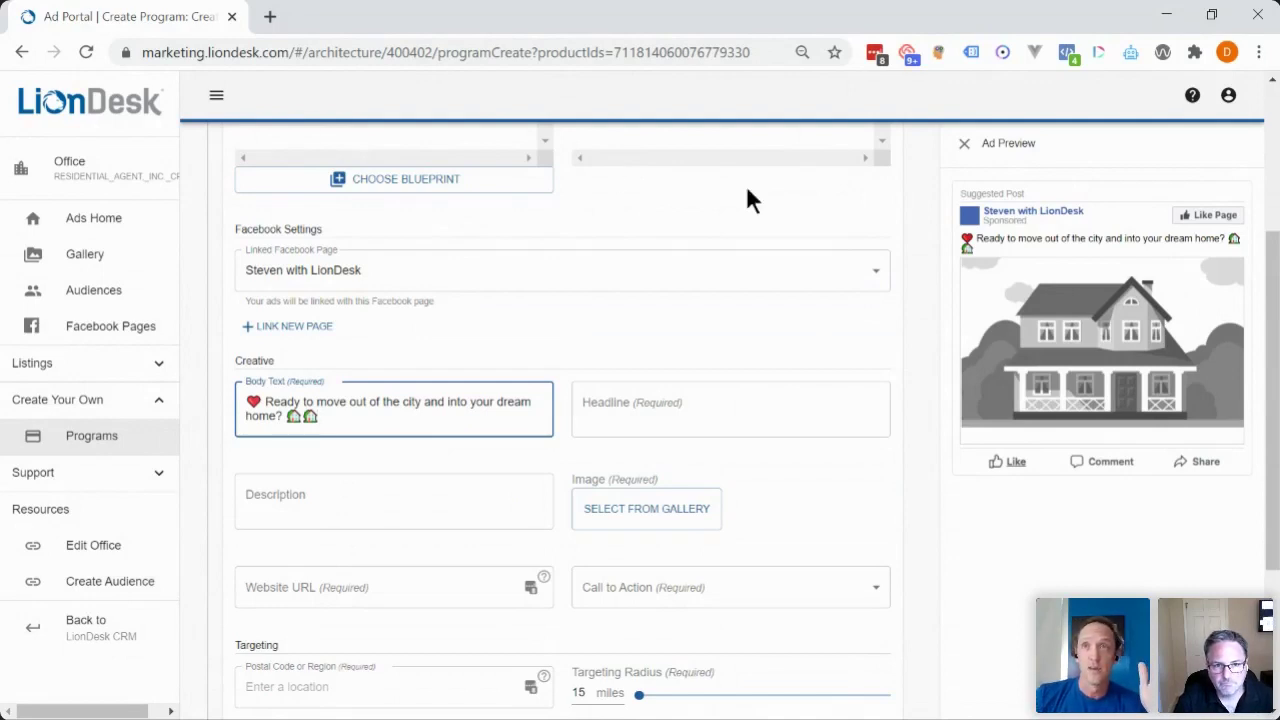
Enter the headline "Minutes away from town, privacy included".
left_click(740, 406)
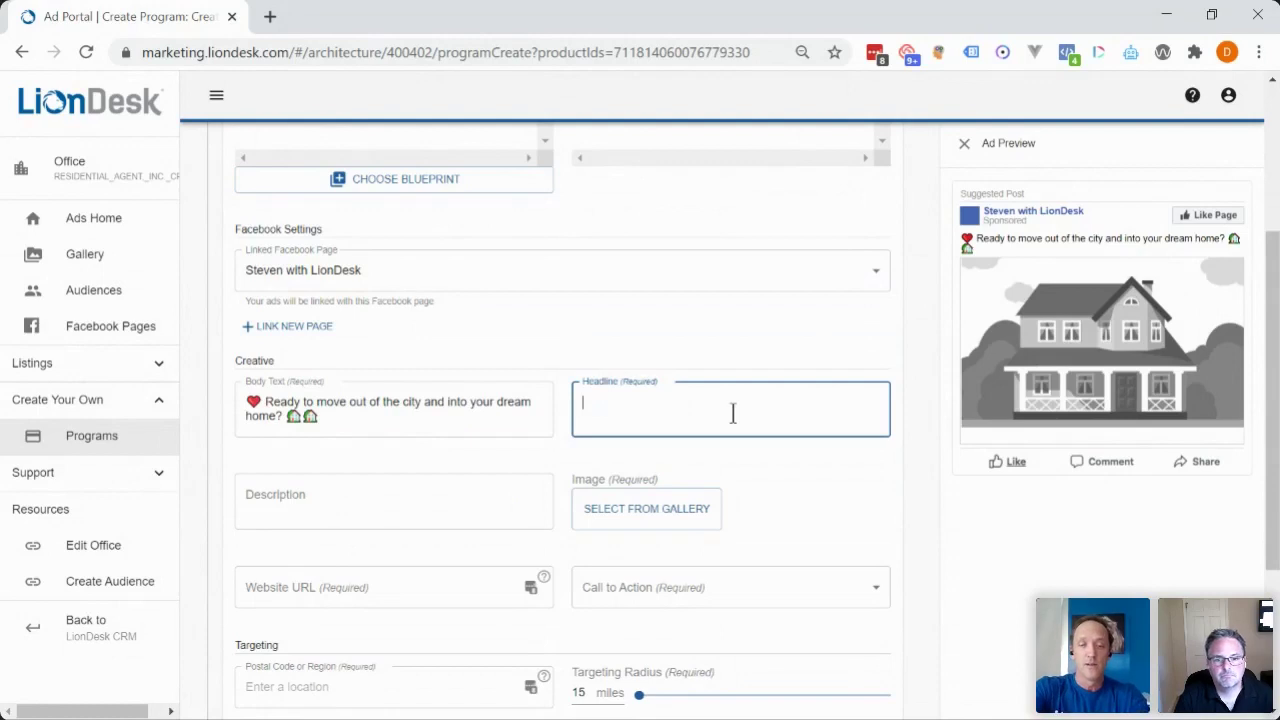
type("Minutes aay f")
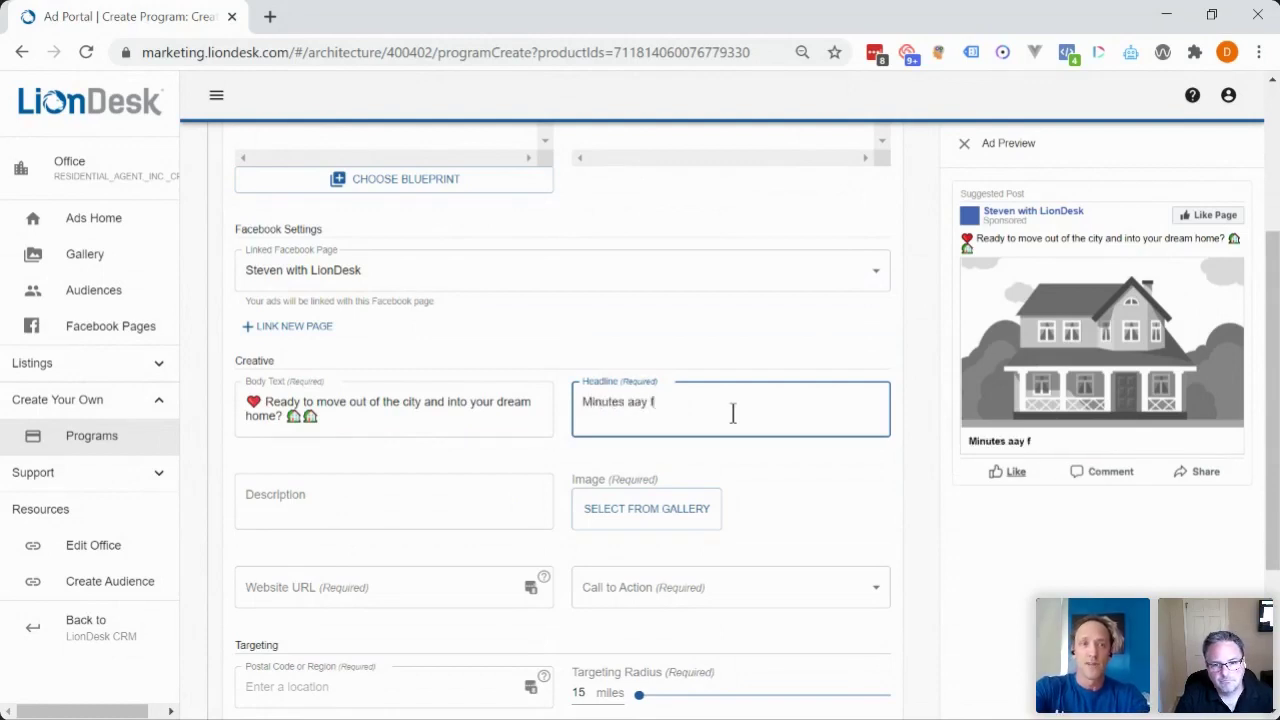
type("rom town, privacy included")
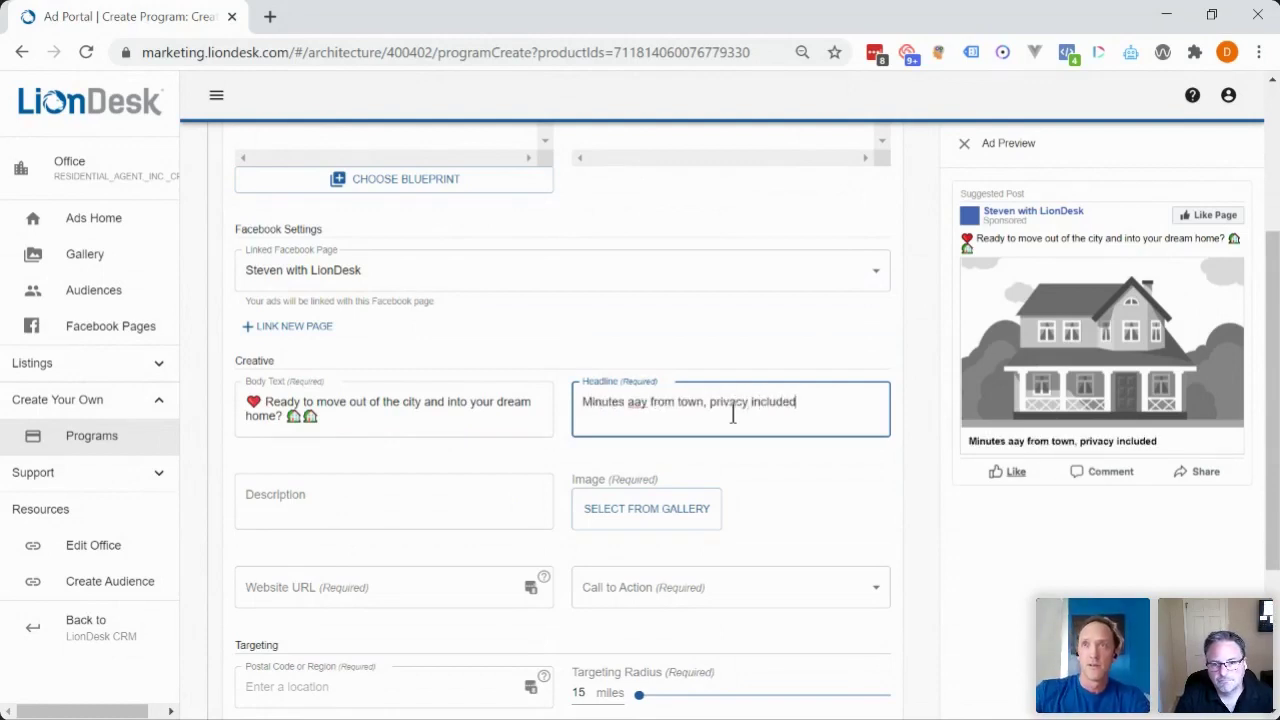
left_click(635, 399)
type("w")
Enter the ad description "Don't let this opportunity pass you by".
left_click(362, 493)
type("Do")
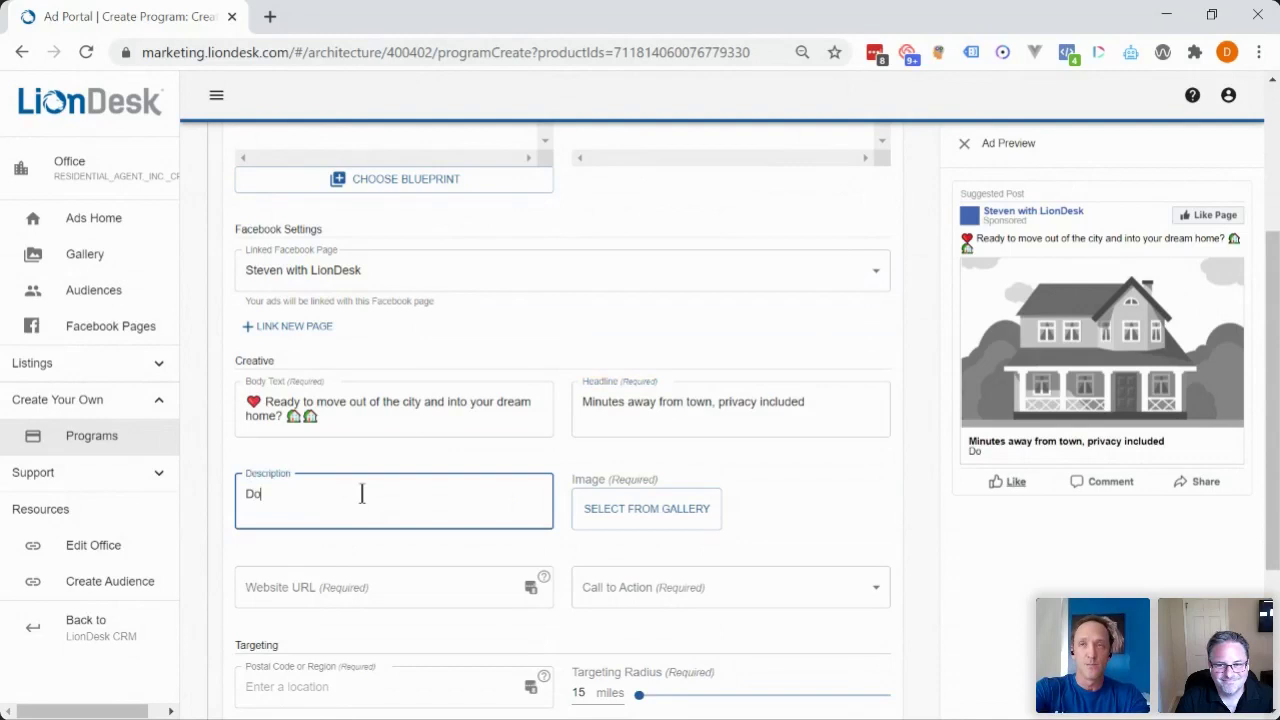
type("n't let this opportunity pass you by")
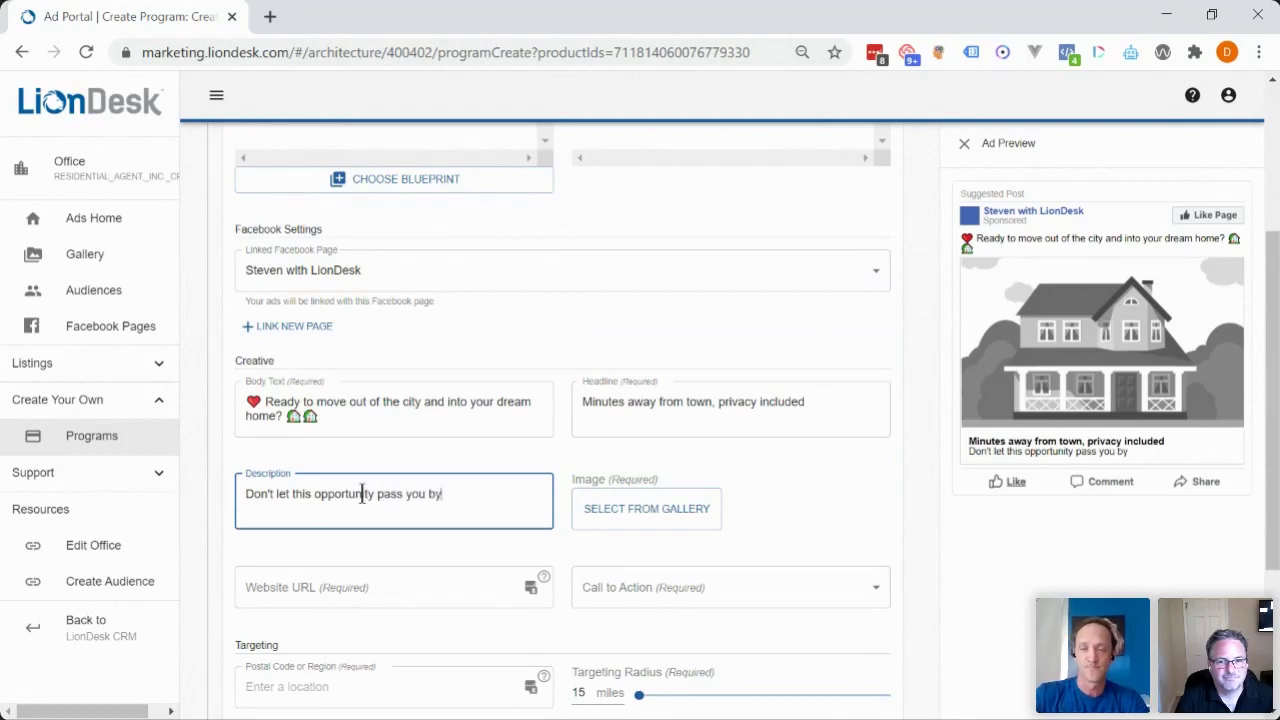
Set the ad image to the gallery photo of the white country house under a pink sky.
left_click(657, 514)
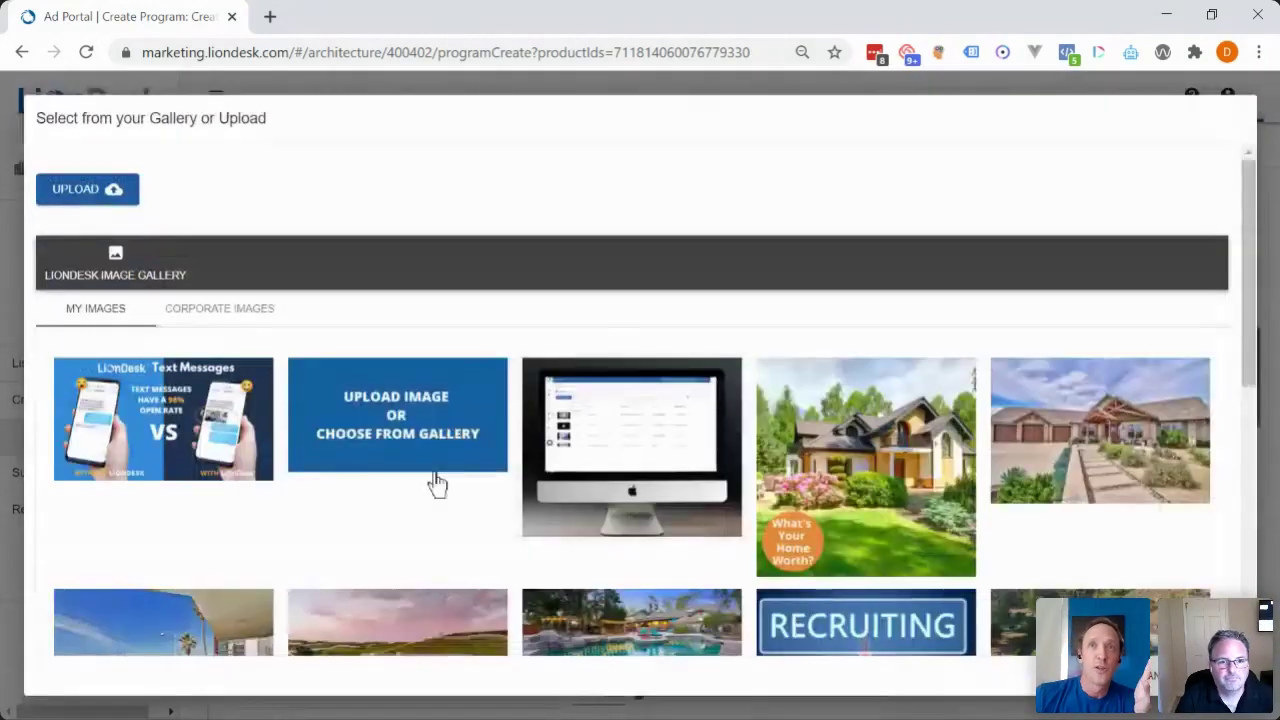
scroll(442, 486, "down", 5)
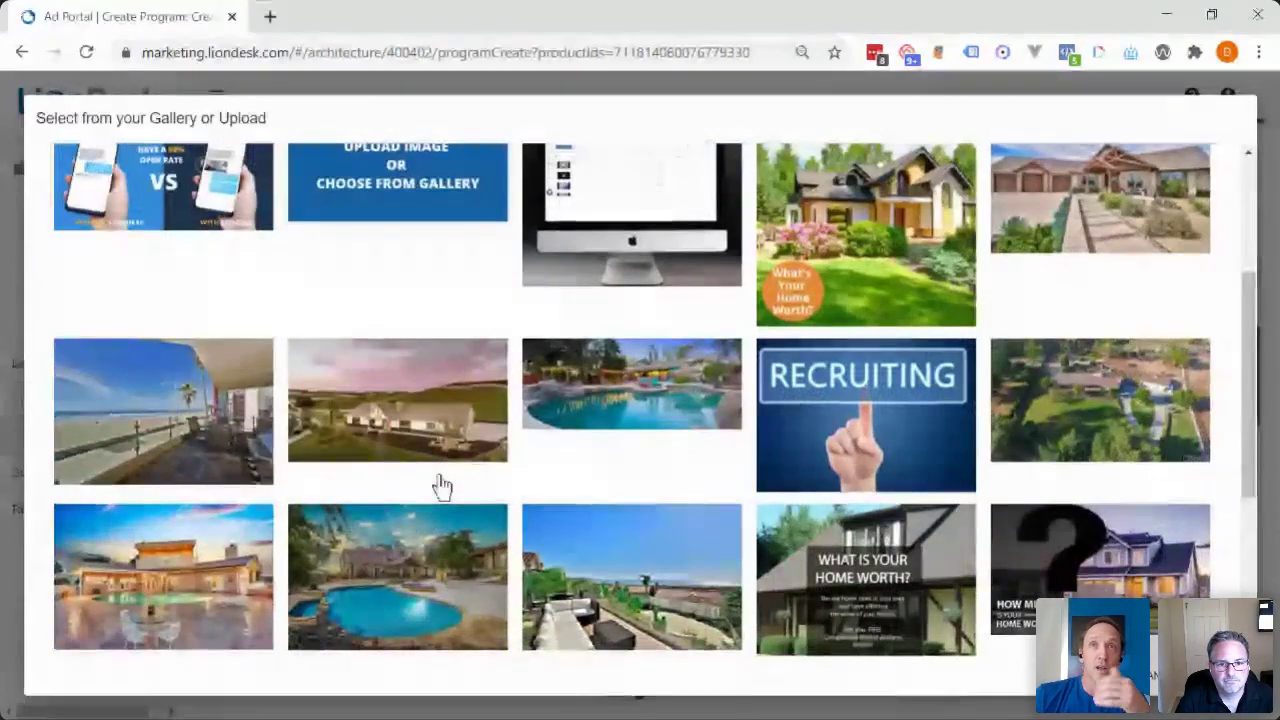
scroll(442, 486, "down", 4)
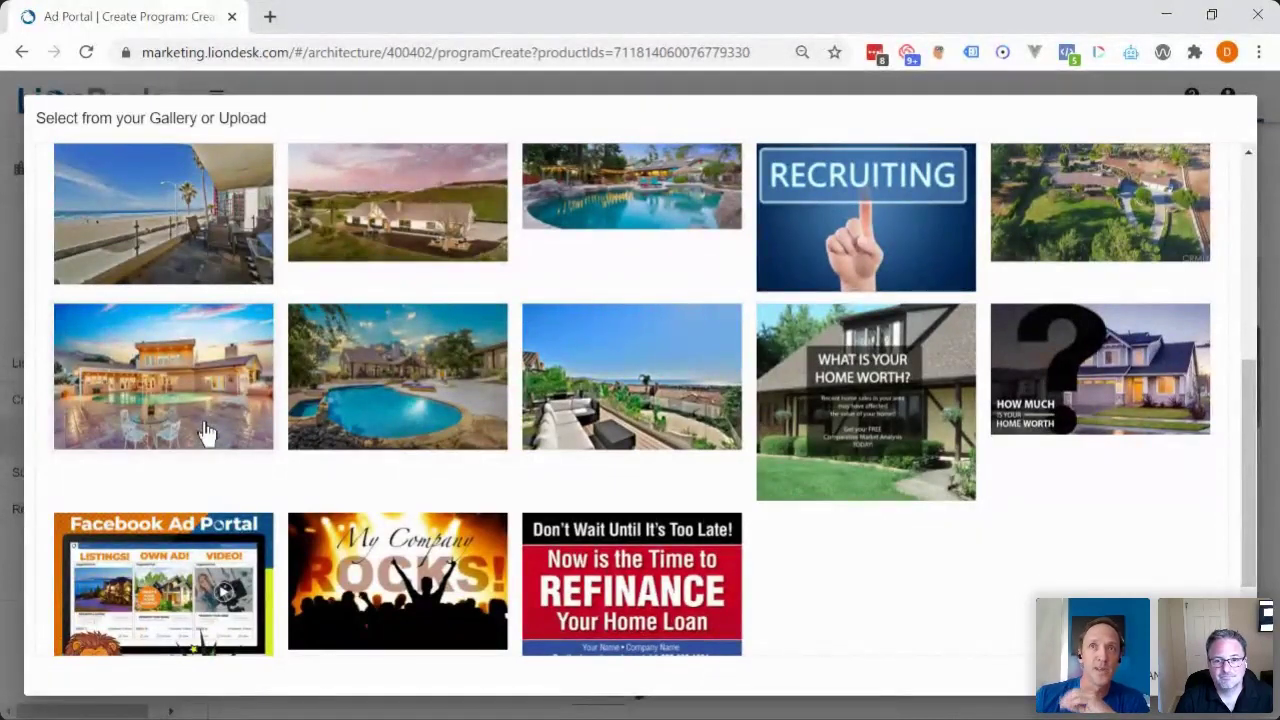
scroll(310, 410, "up", 1)
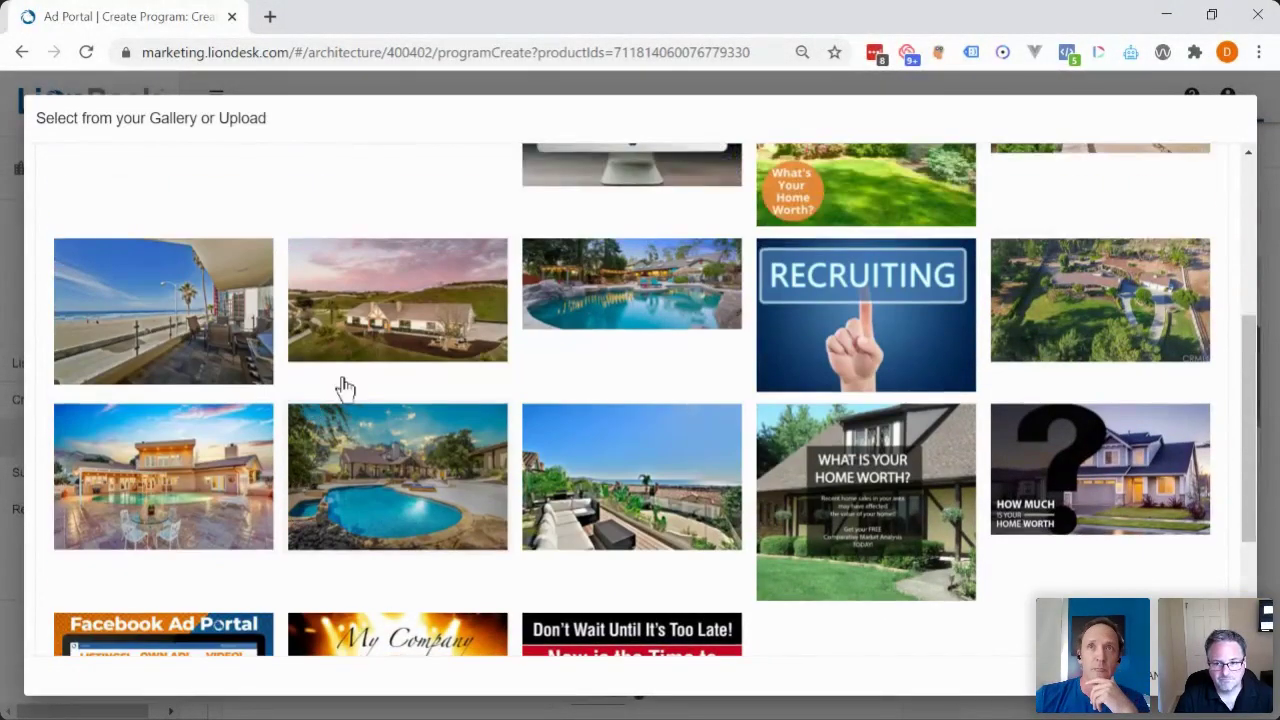
left_click(359, 366)
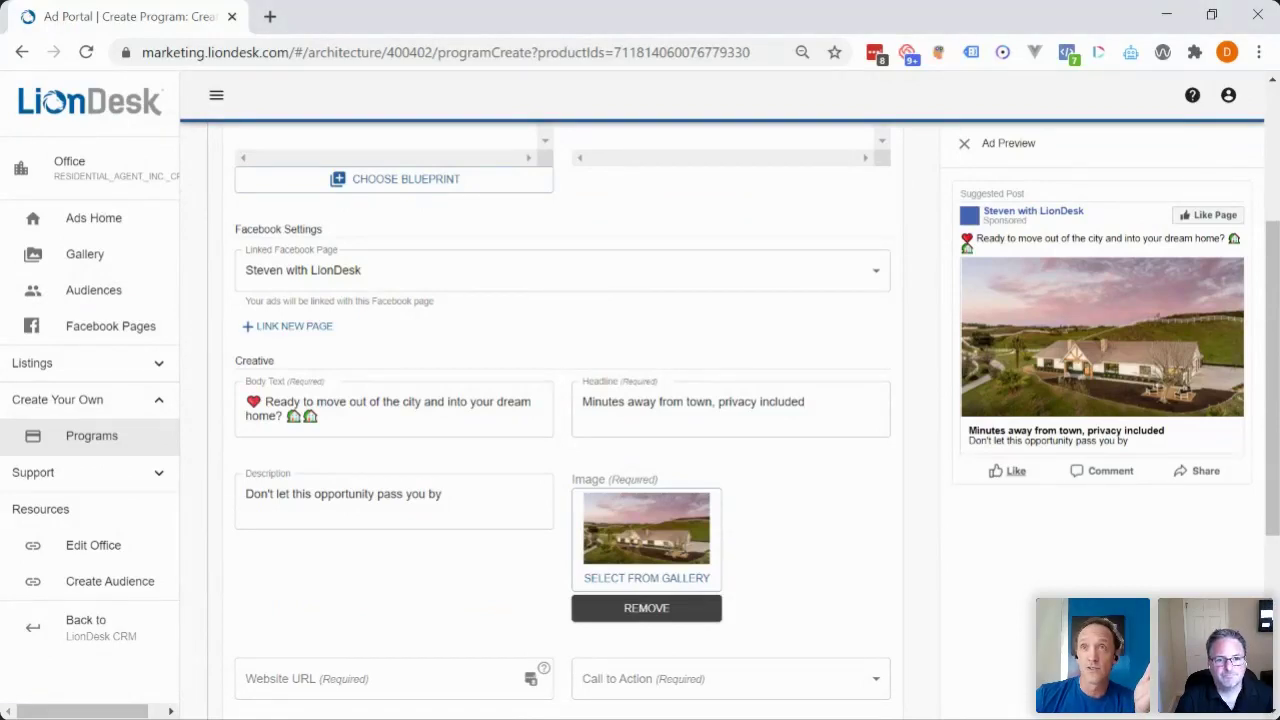
scroll(491, 531, "down", 2)
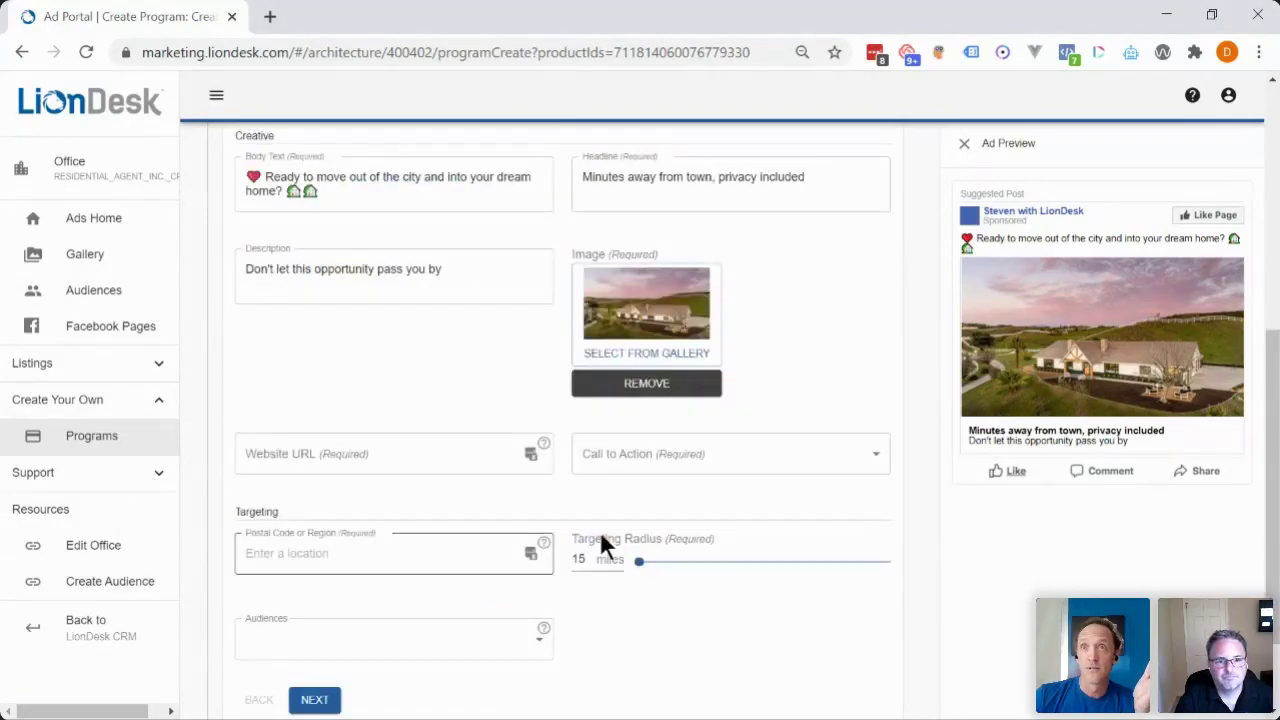
left_click(660, 470)
left_click(658, 466)
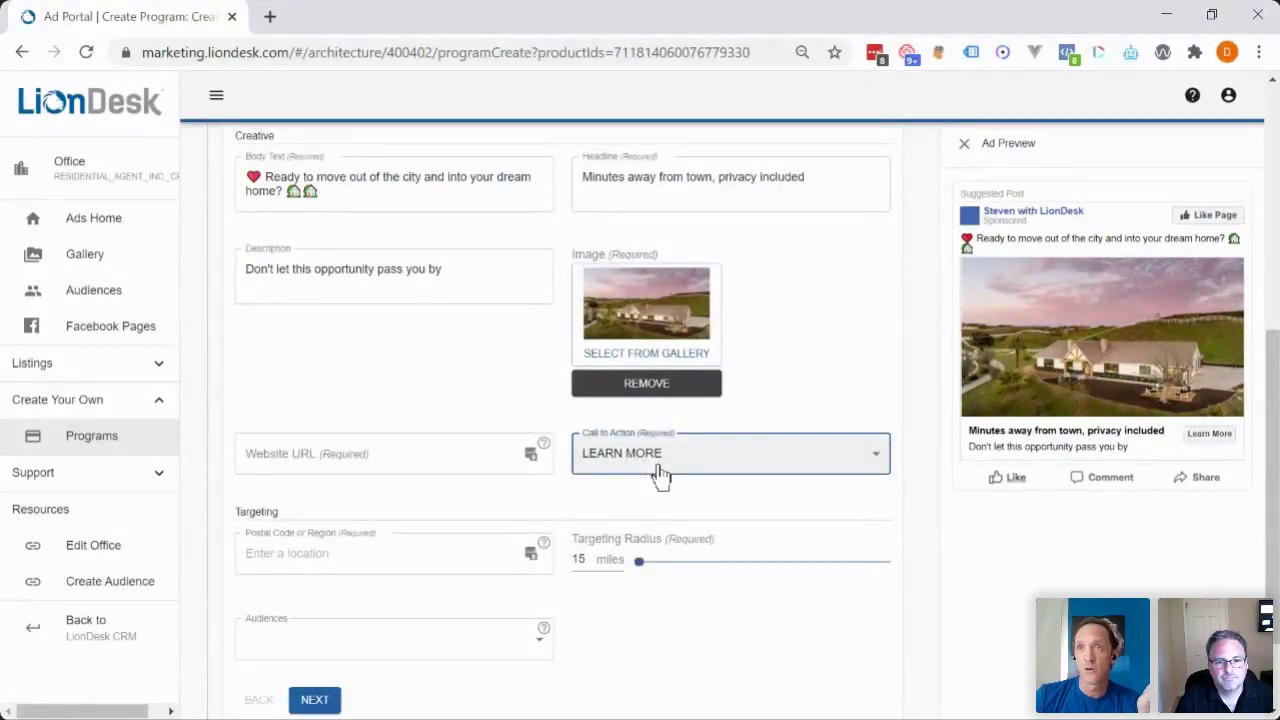
left_click(660, 470)
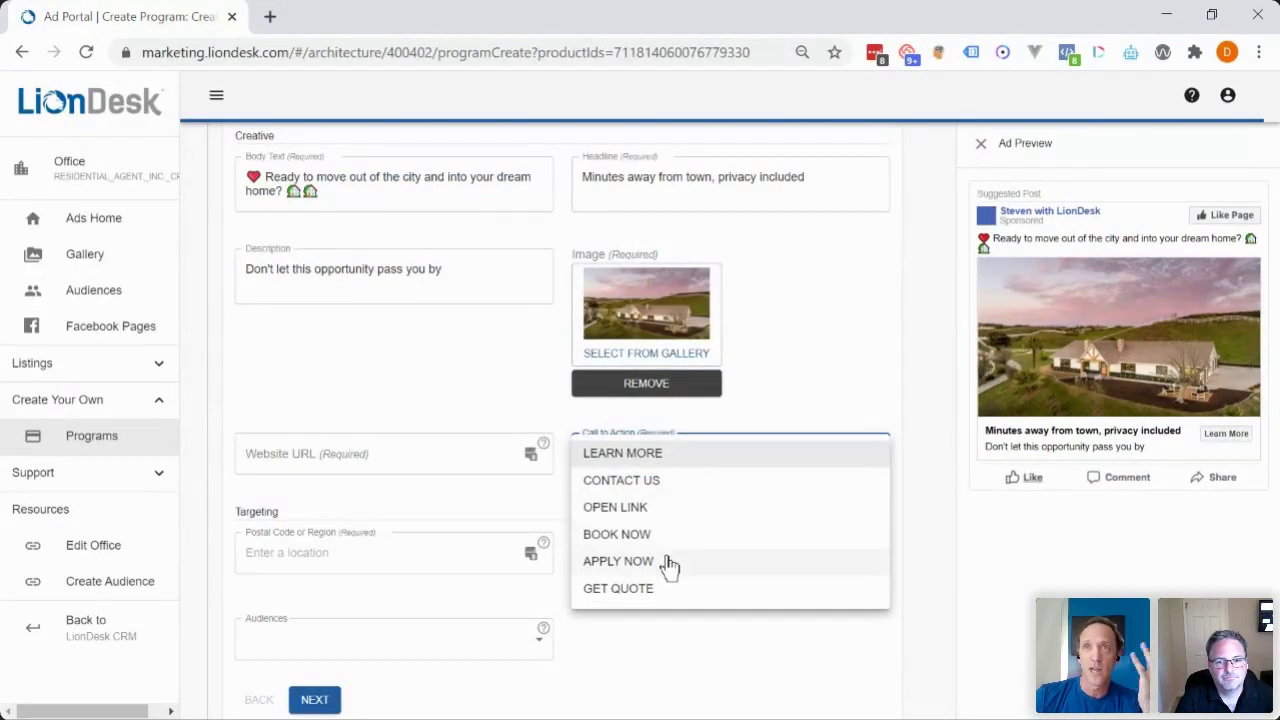
left_click(356, 470)
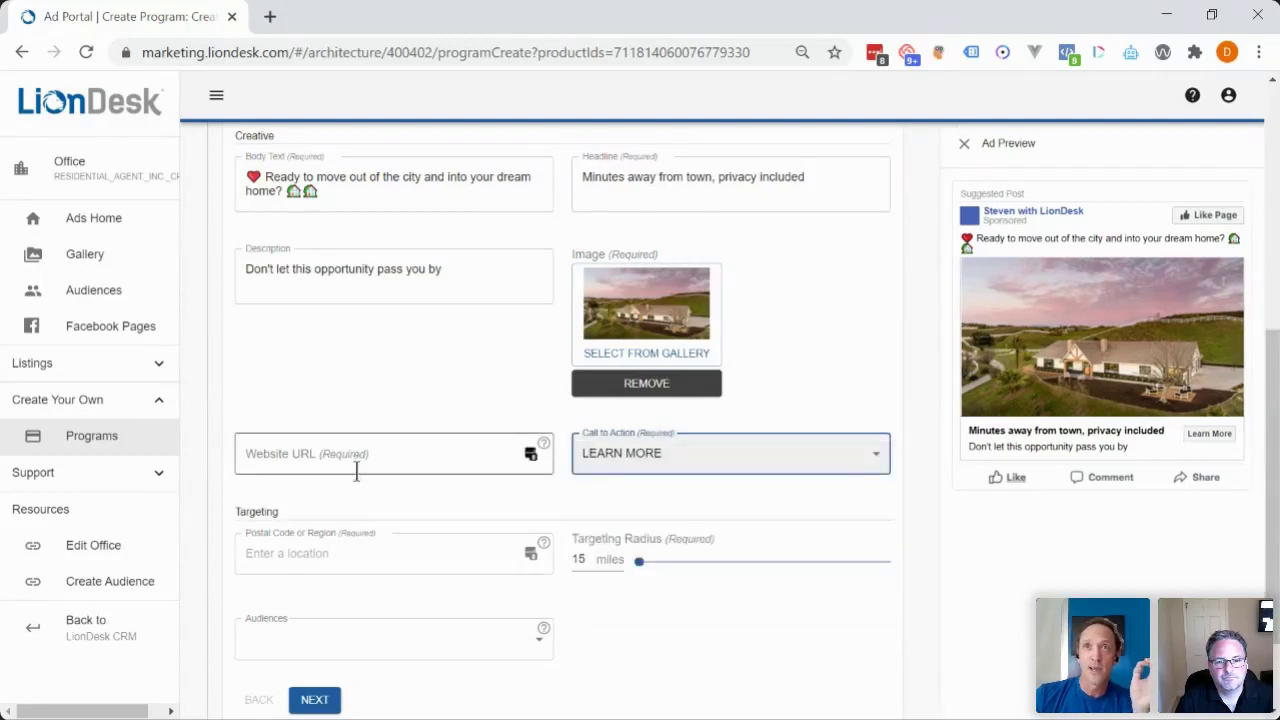
left_click(356, 470)
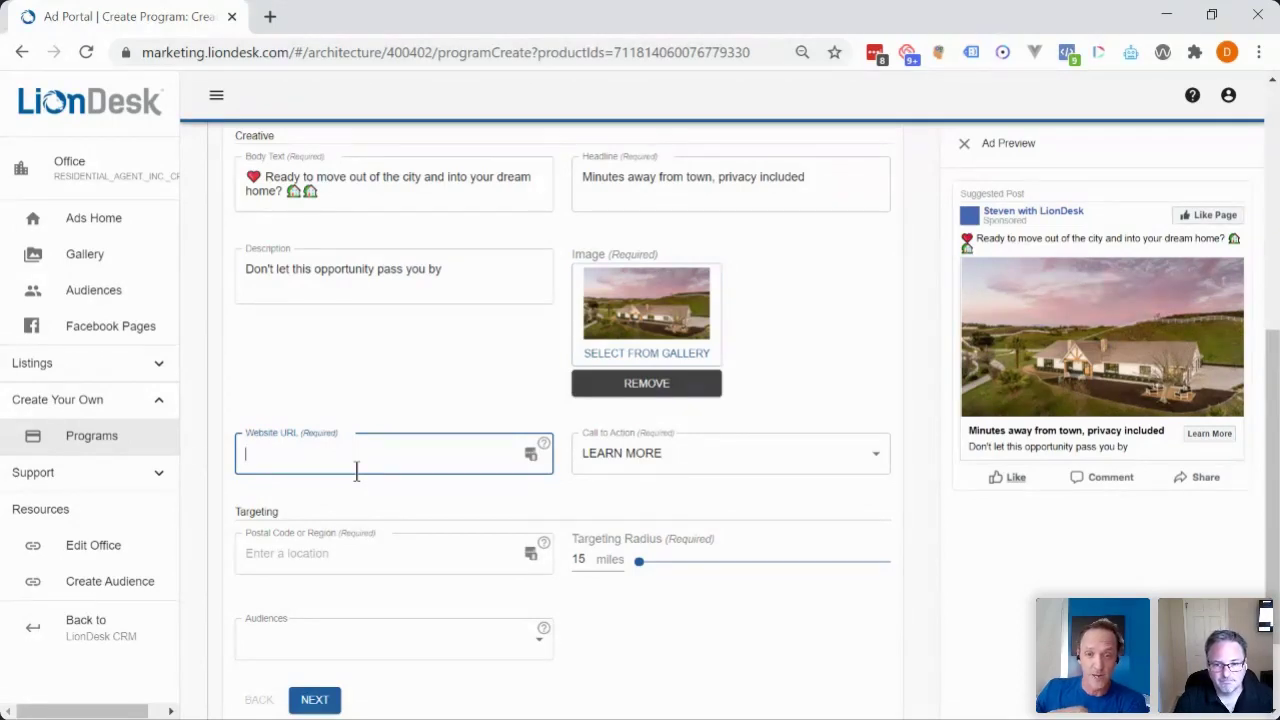
type("www.mywetbsite.com")
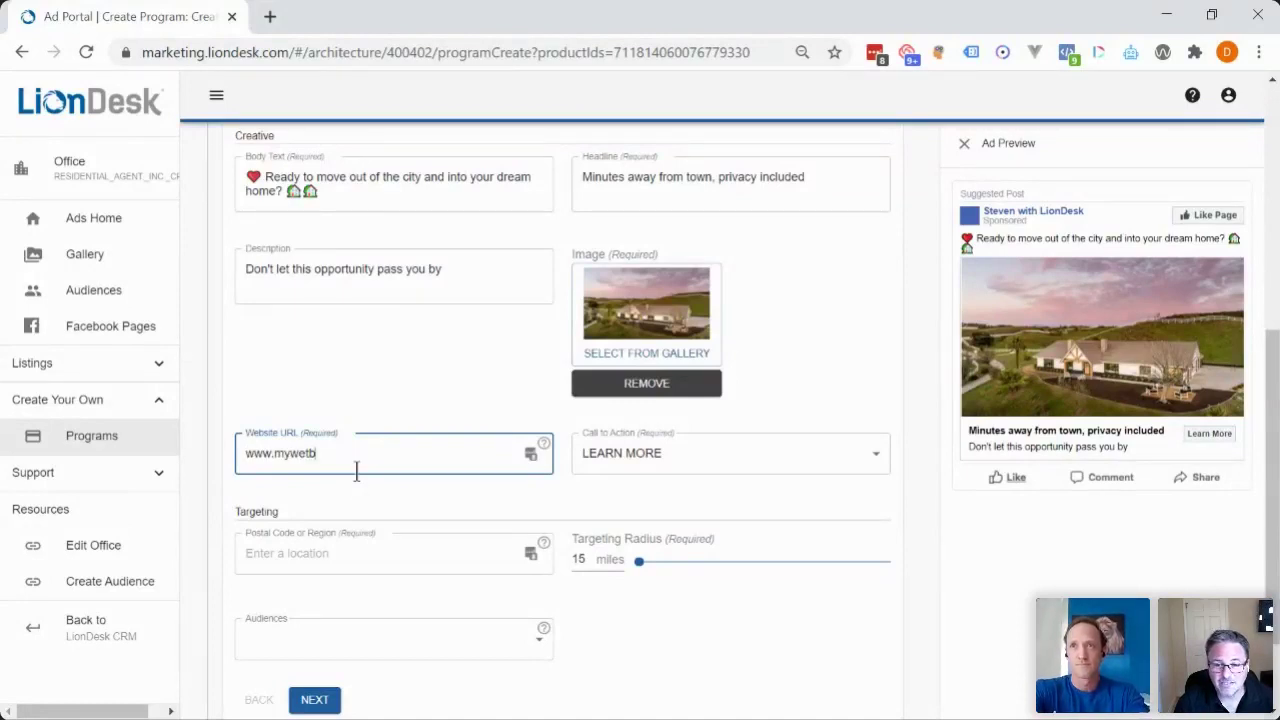
Set the ad's target location to San Diego, CA 92130, USA, with a targeting radius of 21 miles.
left_click(389, 567)
scroll(531, 543, "down", 2)
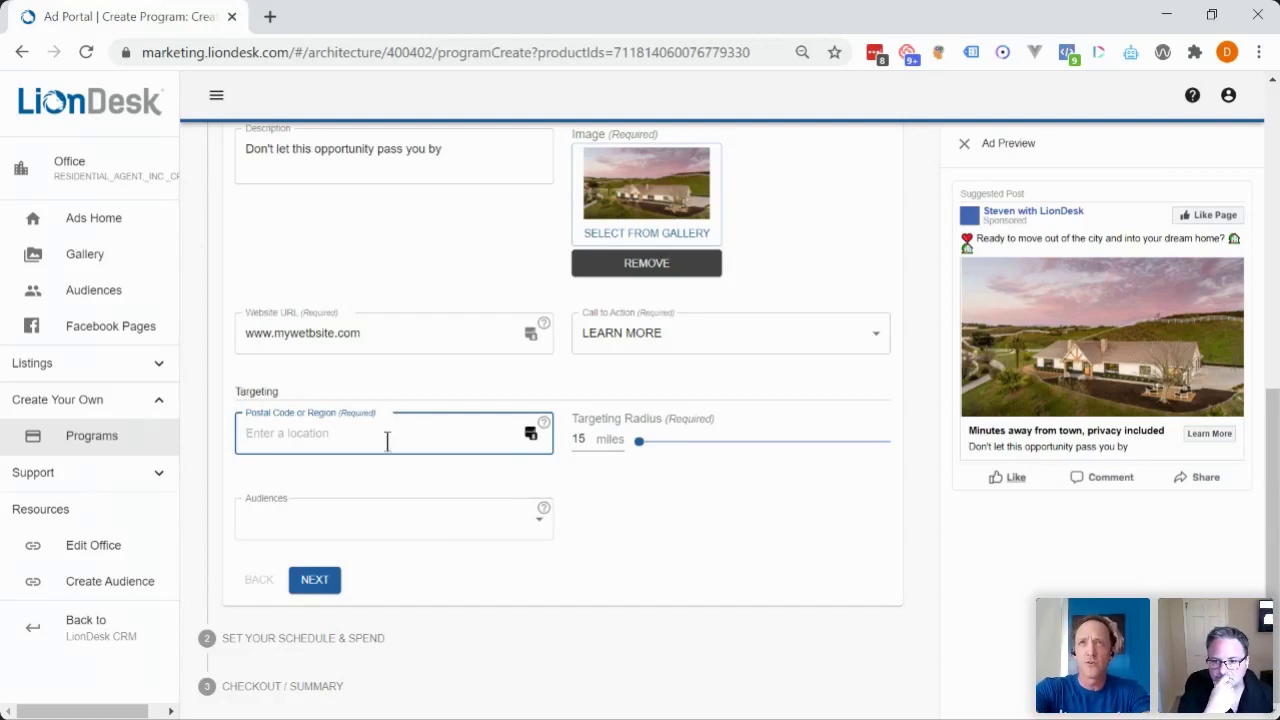
type("san dig")
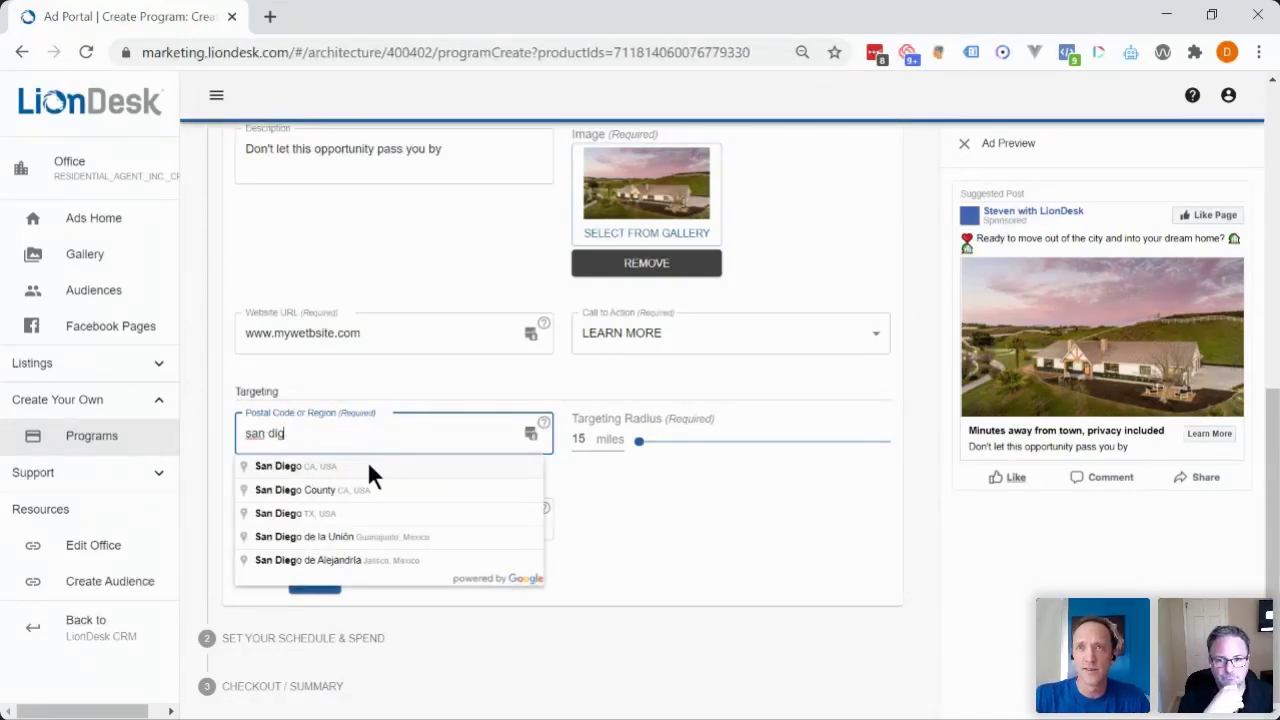
left_click_drag(322, 441, 218, 442)
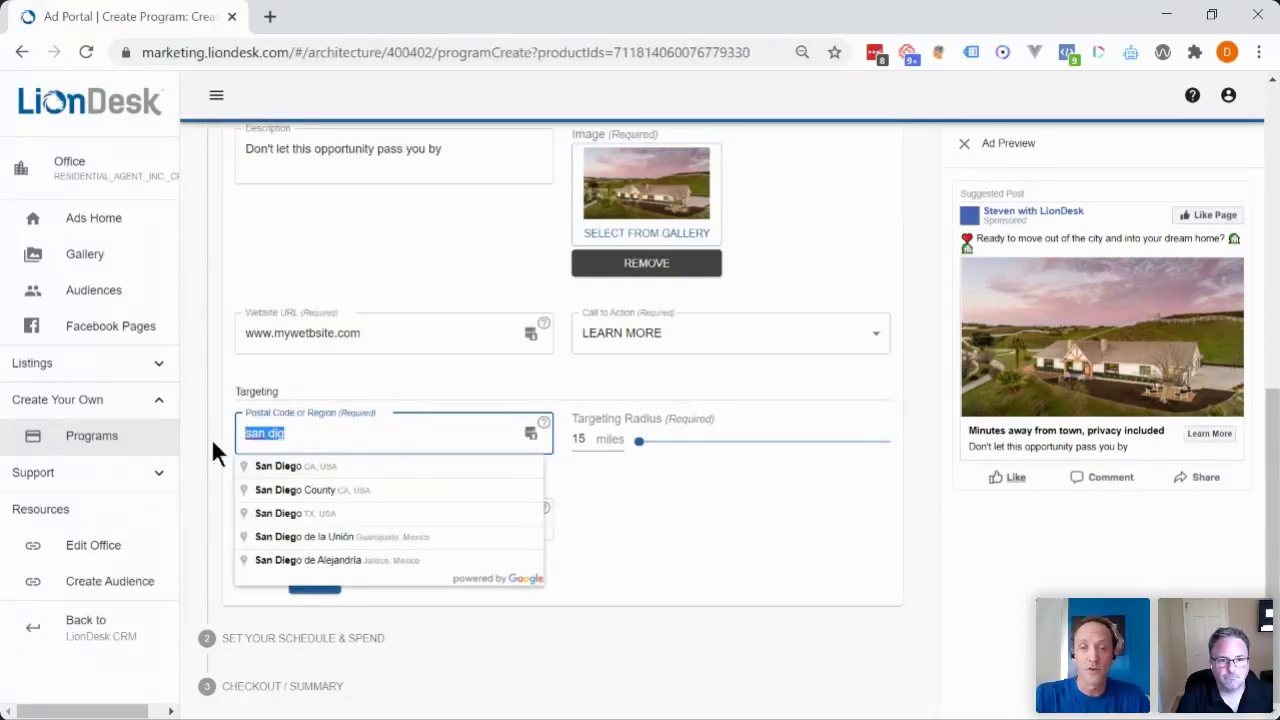
type("921")
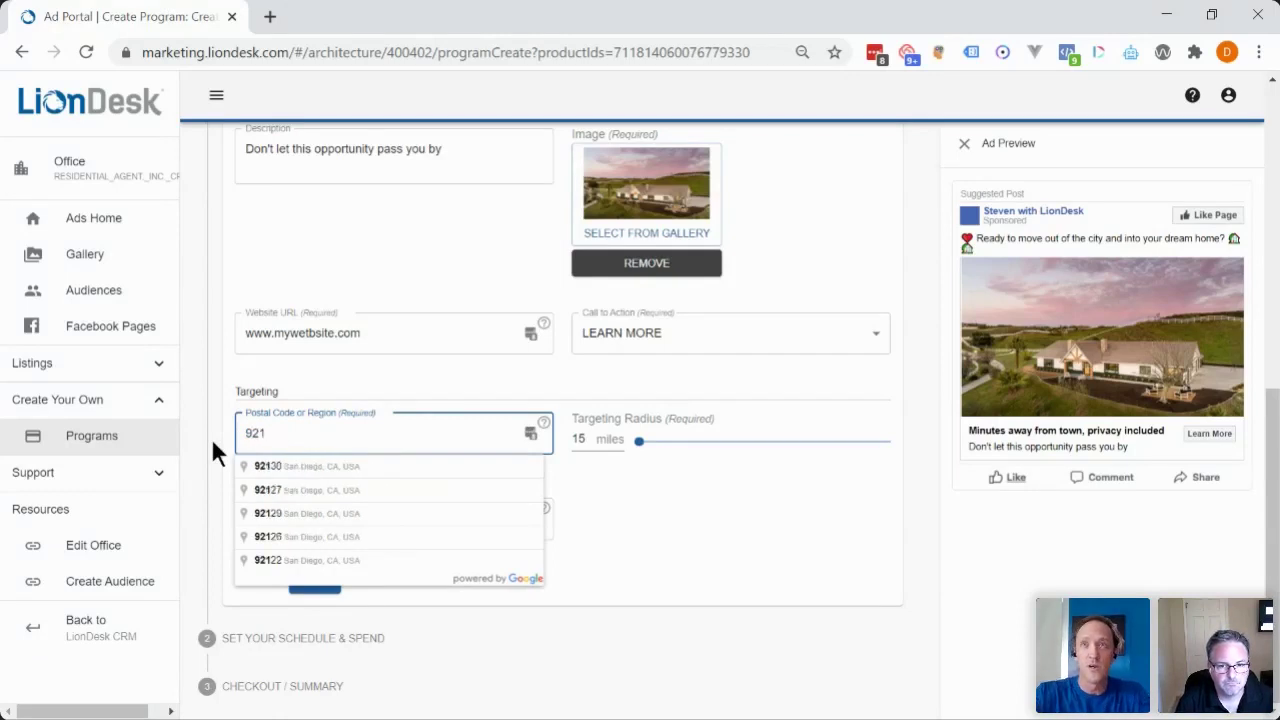
left_click(268, 466)
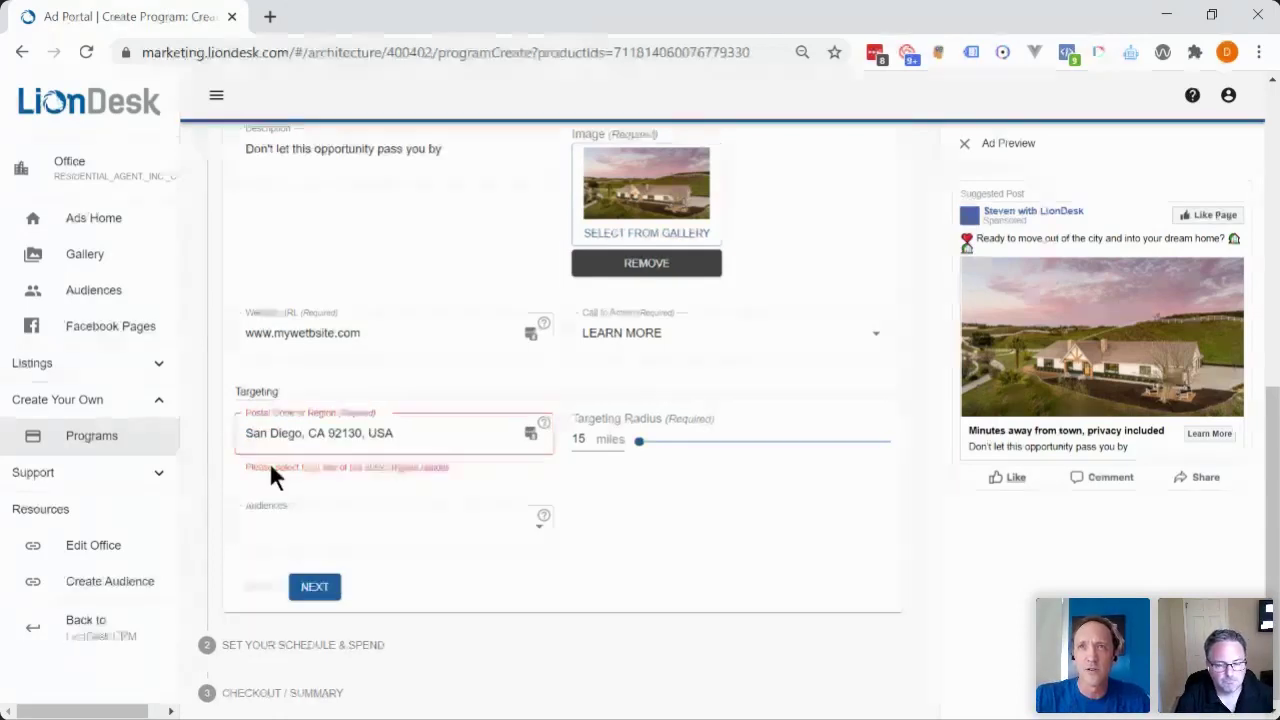
left_click(684, 443)
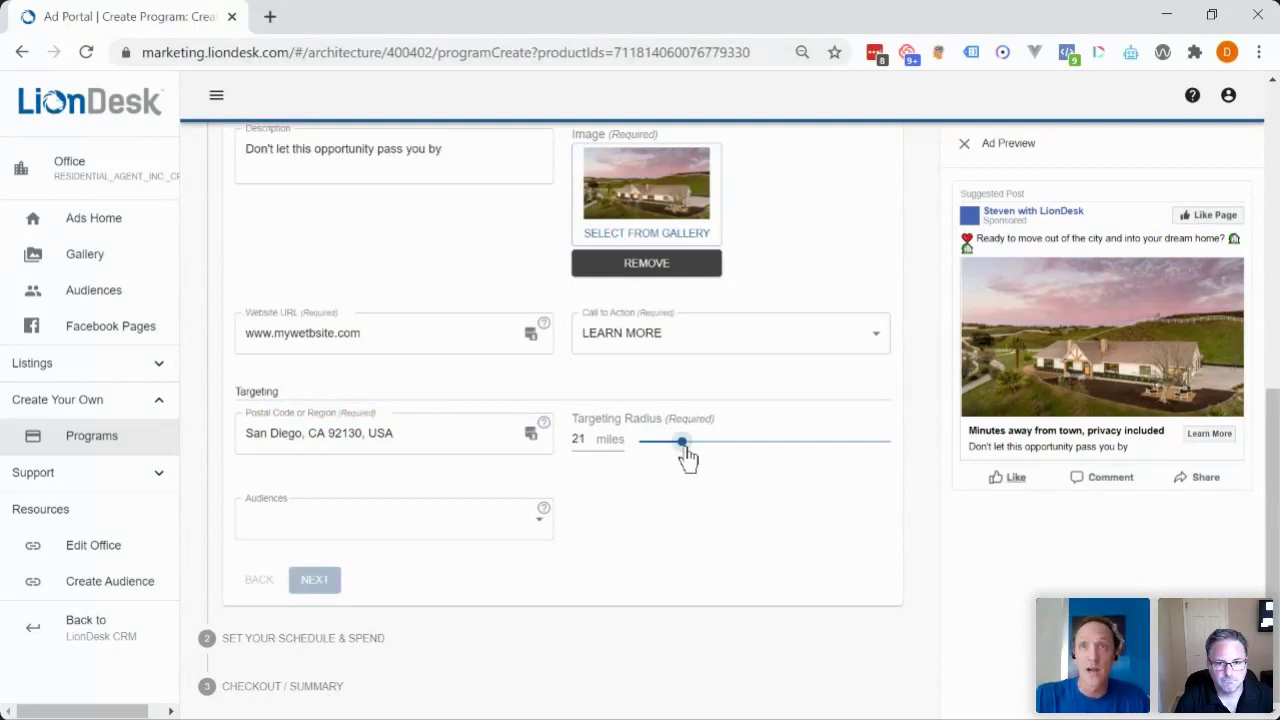
View the prebuilt audience choices and continue to the schedule and spend section.
left_click(375, 535)
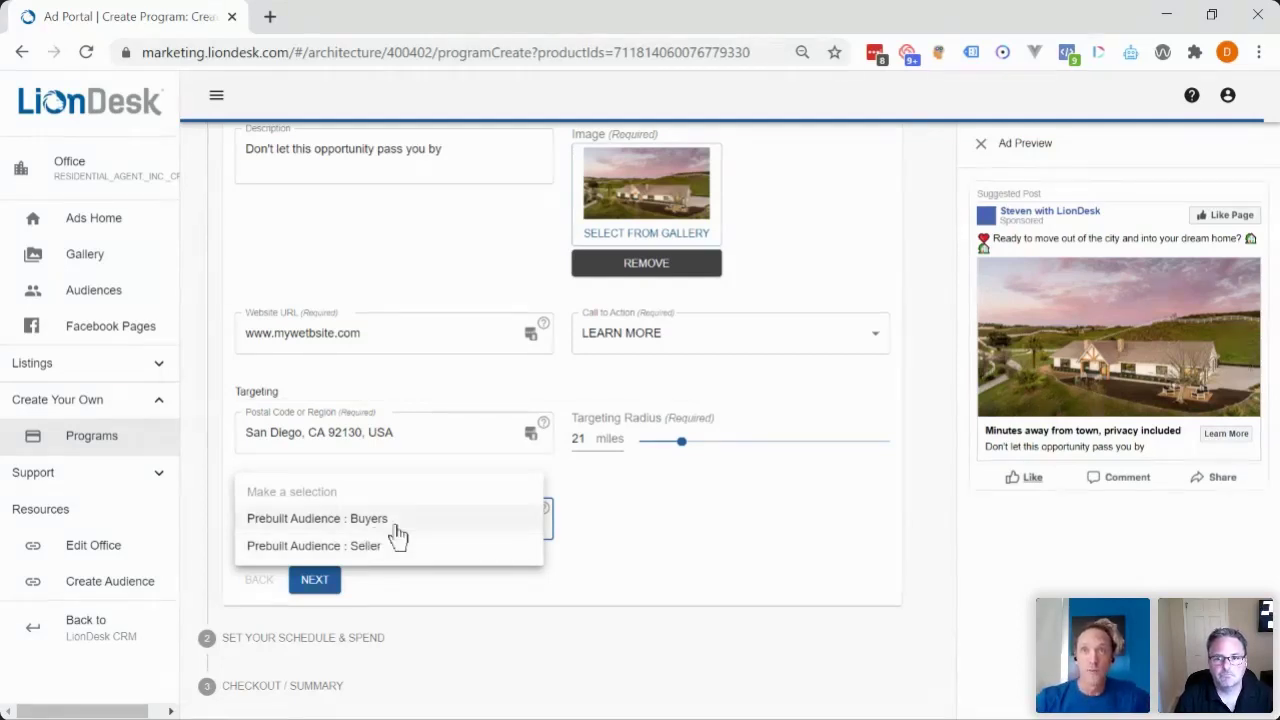
left_click(387, 606)
left_click(328, 600)
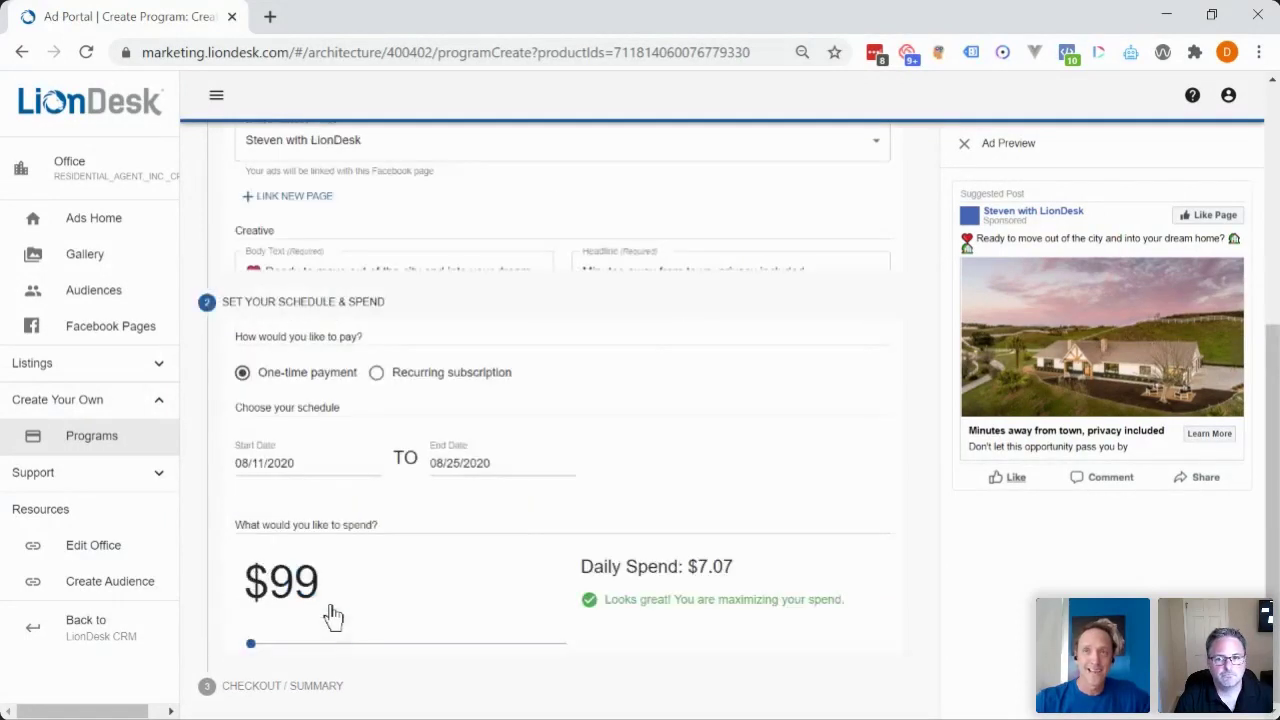
Choose the saved Visa card as the payment method and activate the promo code field.
scroll(330, 400, "down", 4)
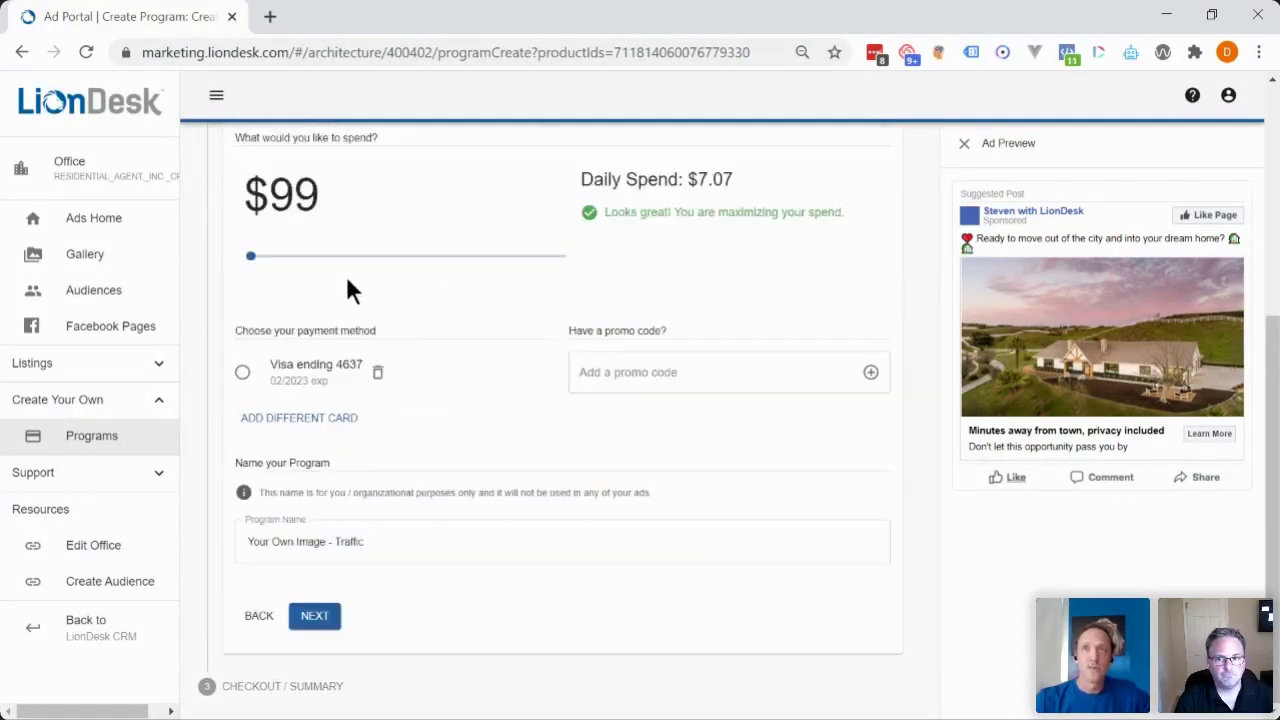
scroll(563, 264, "up", 1)
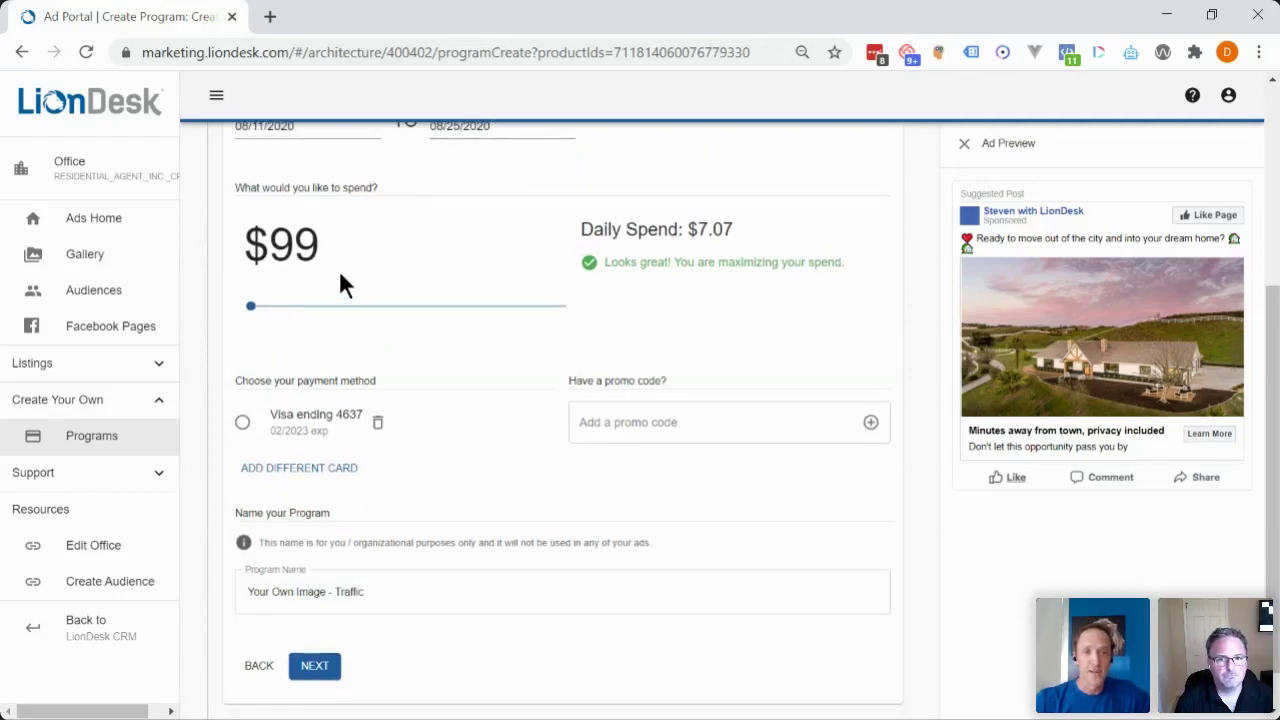
left_click(244, 425)
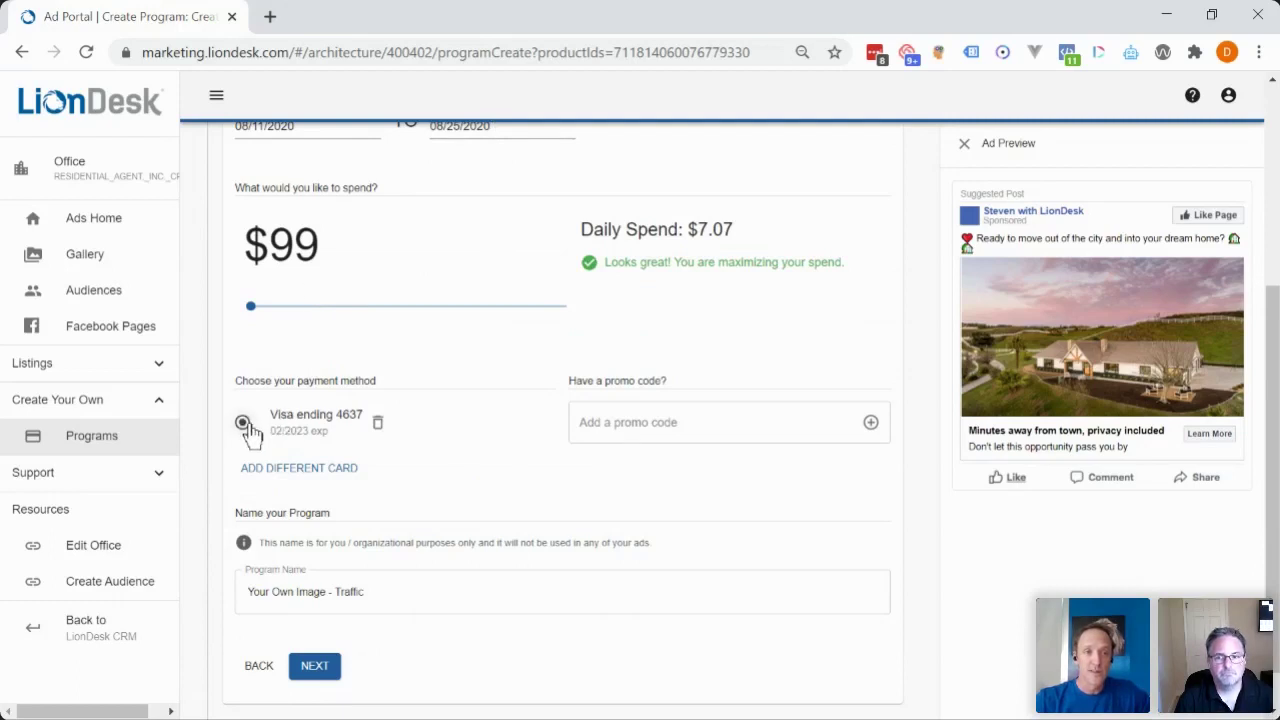
left_click(677, 418)
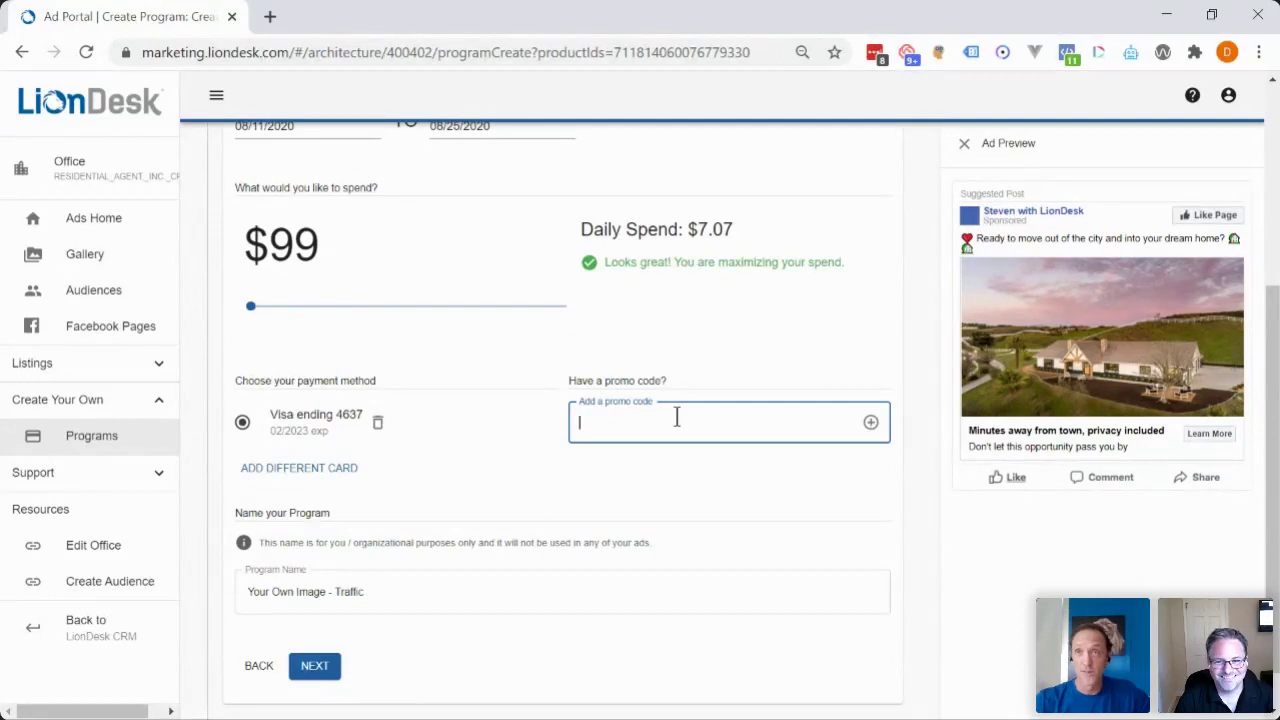
Name the program "LionDesk Ad Portal" and continue to the checkout summary.
scroll(490, 520, "down", 1)
left_click_drag(408, 551, 224, 570)
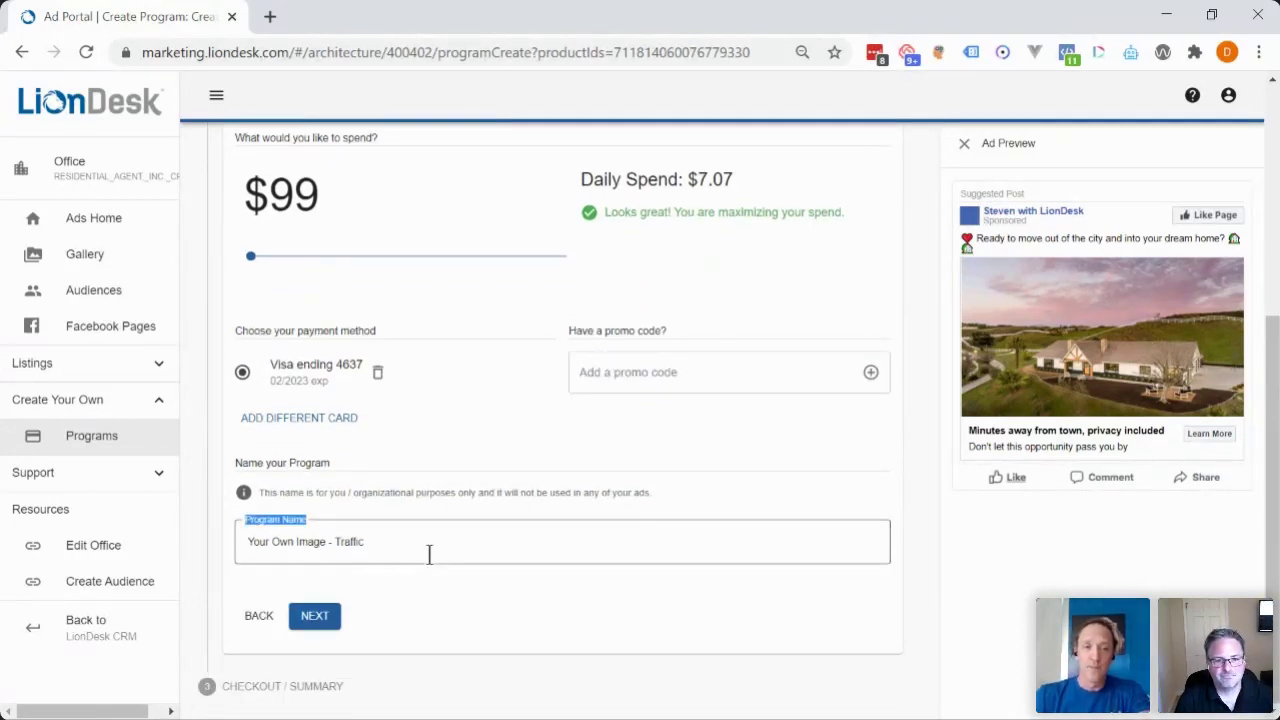
left_click(252, 542)
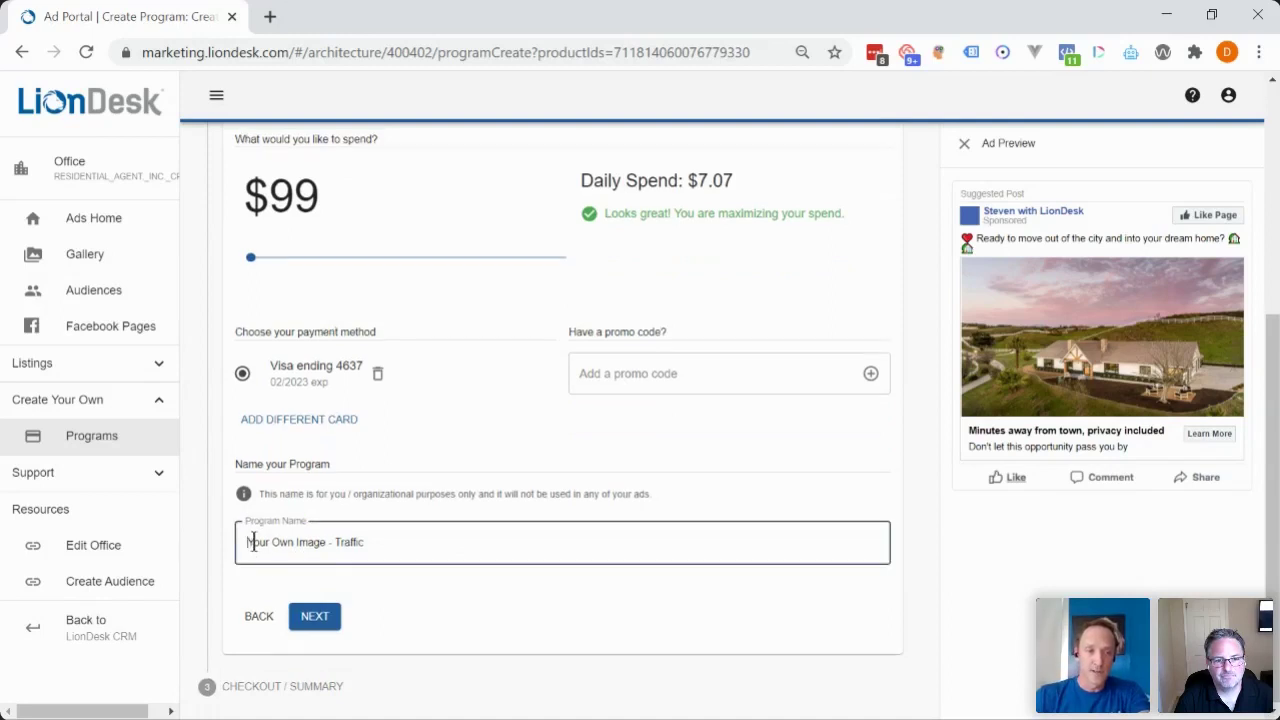
key("ctrl+a")
type("LionDesk Ad Portal")
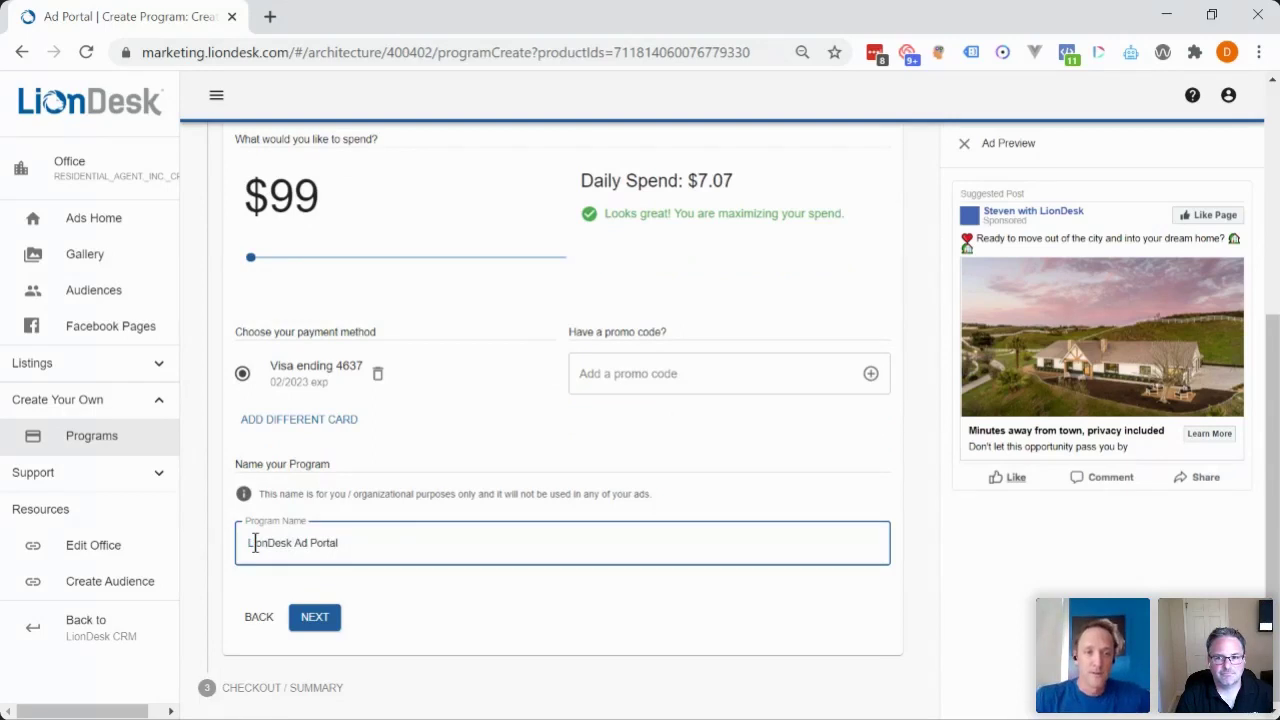
left_click(312, 620)
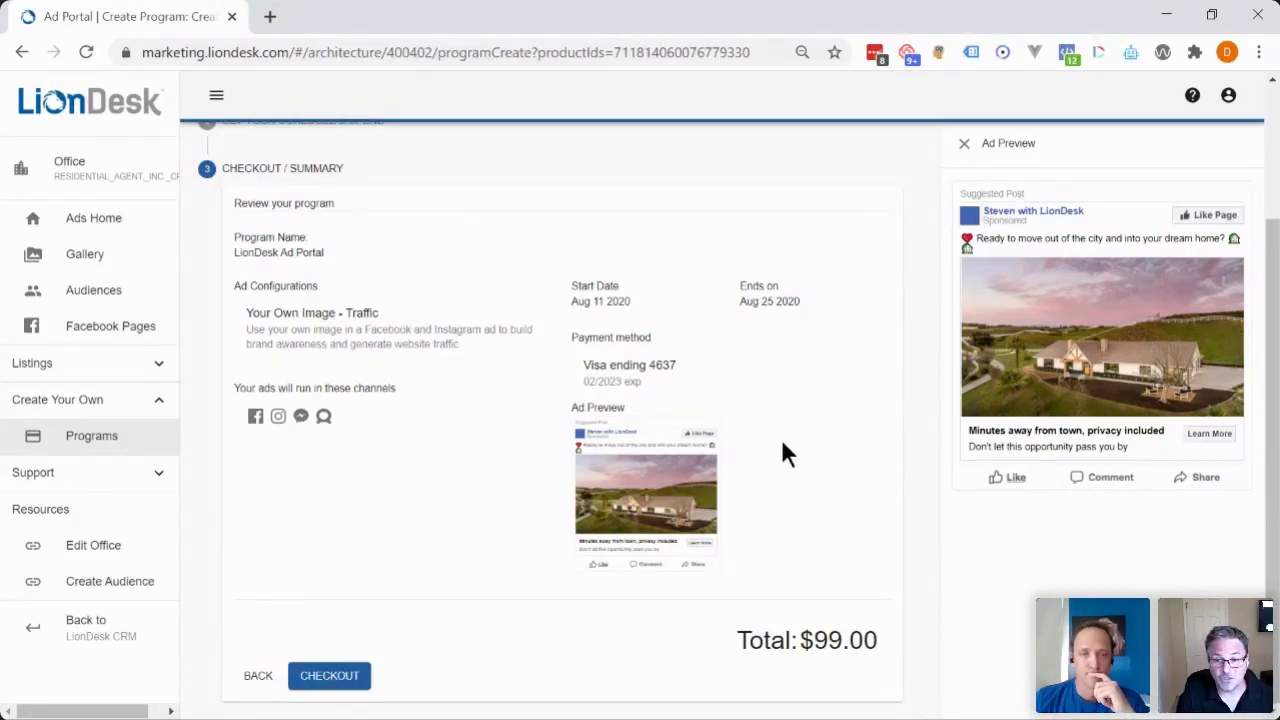
Examine the performance figures and ads of the single-listing program and the refinance program.
scroll(783, 444, "up", 2)
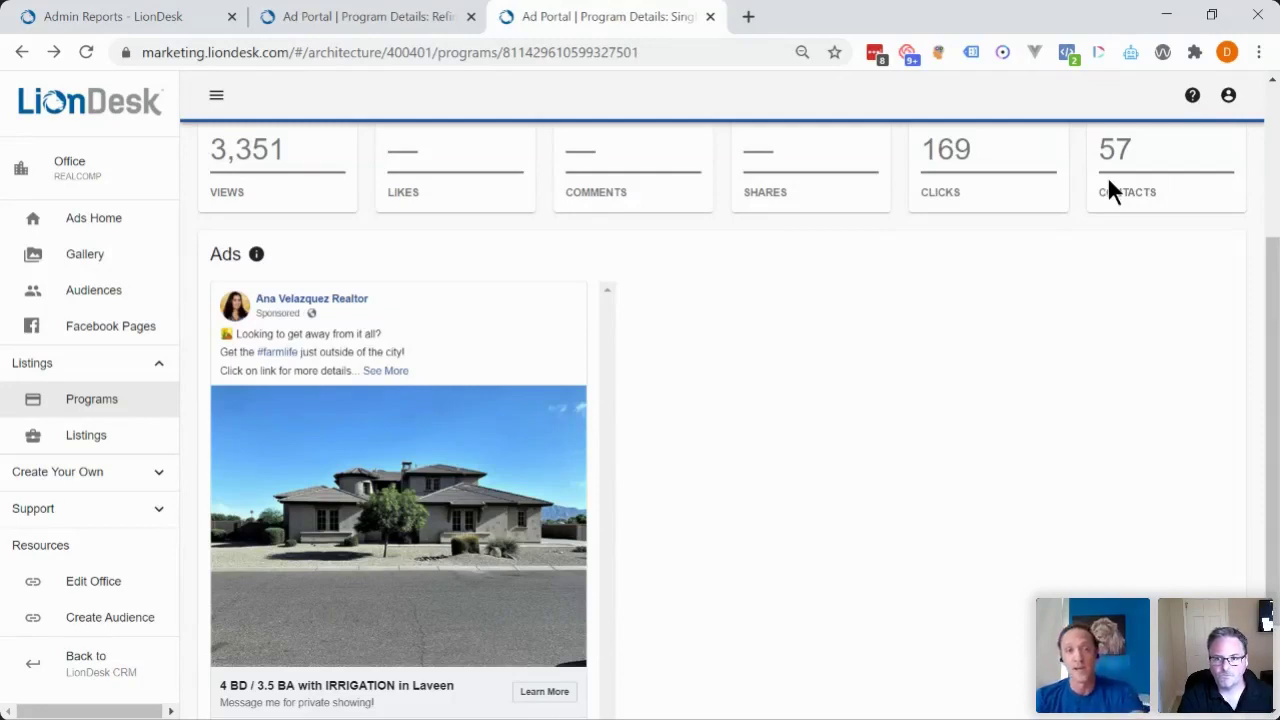
left_click(397, 16)
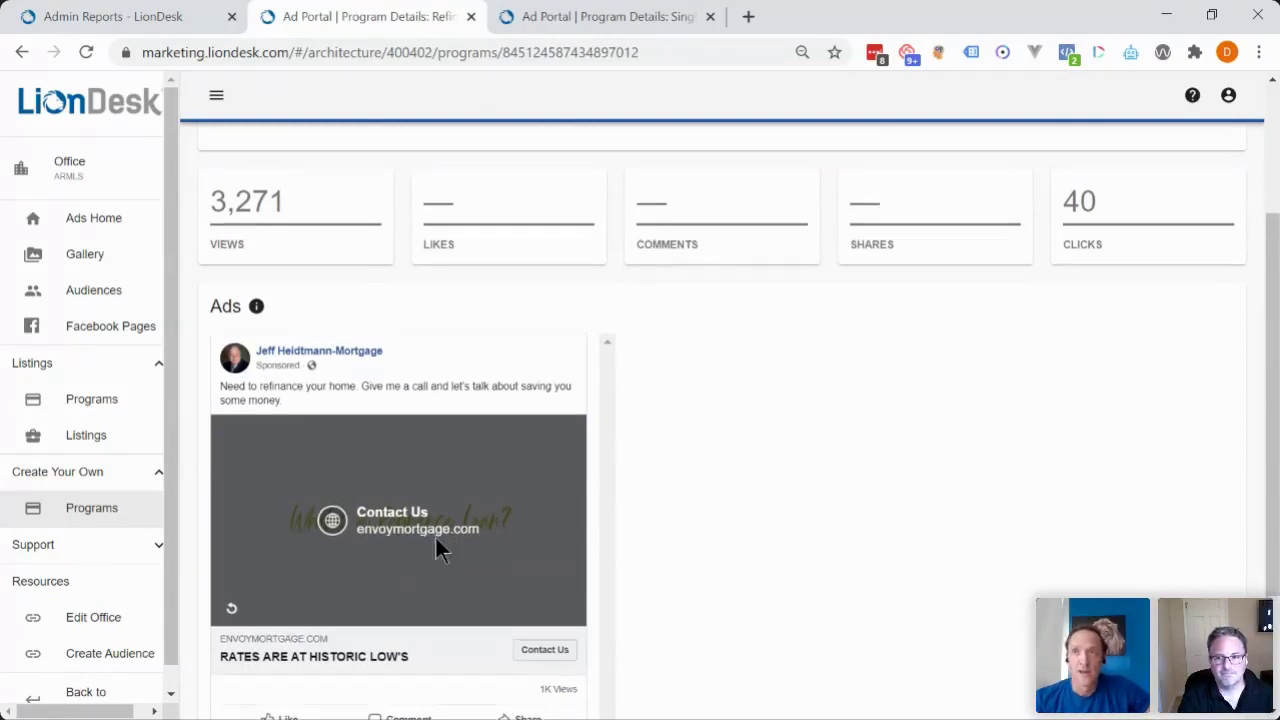
scroll(443, 600, "down", 2)
scroll(700, 533, "up", 2)
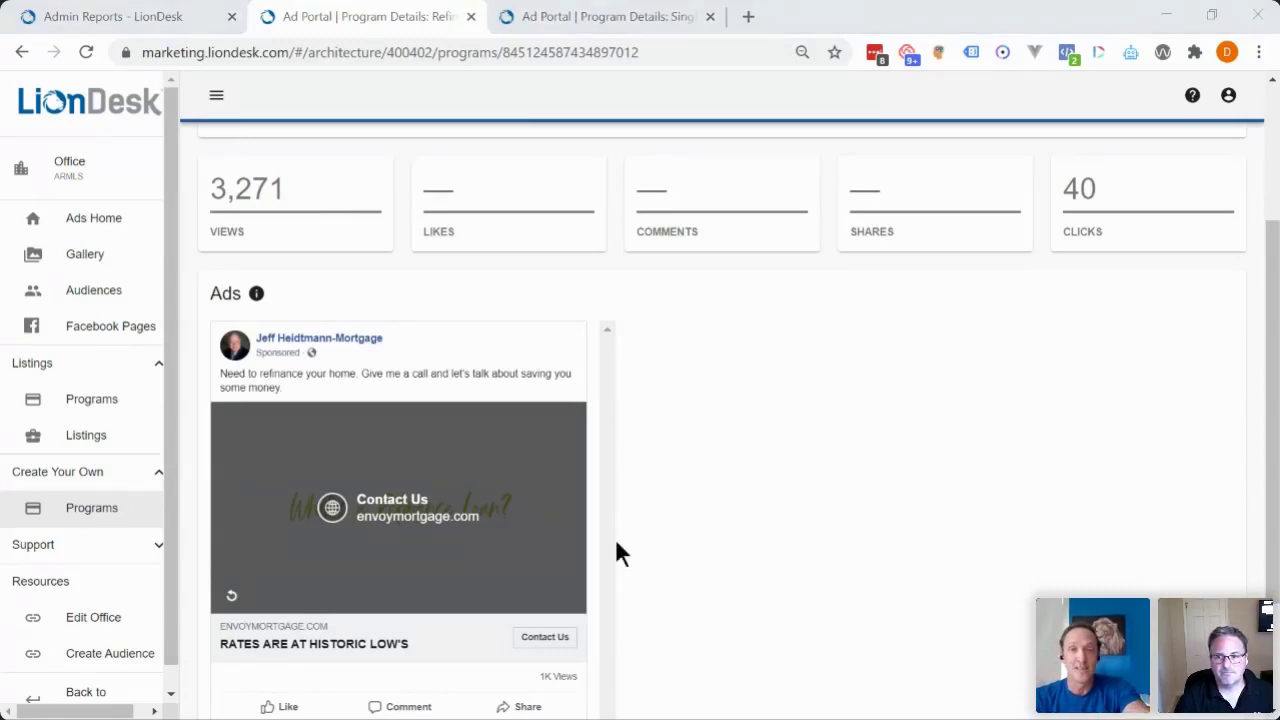
Switch to the slide presentation and advance to the User Results slide.
key("alt+Tab")
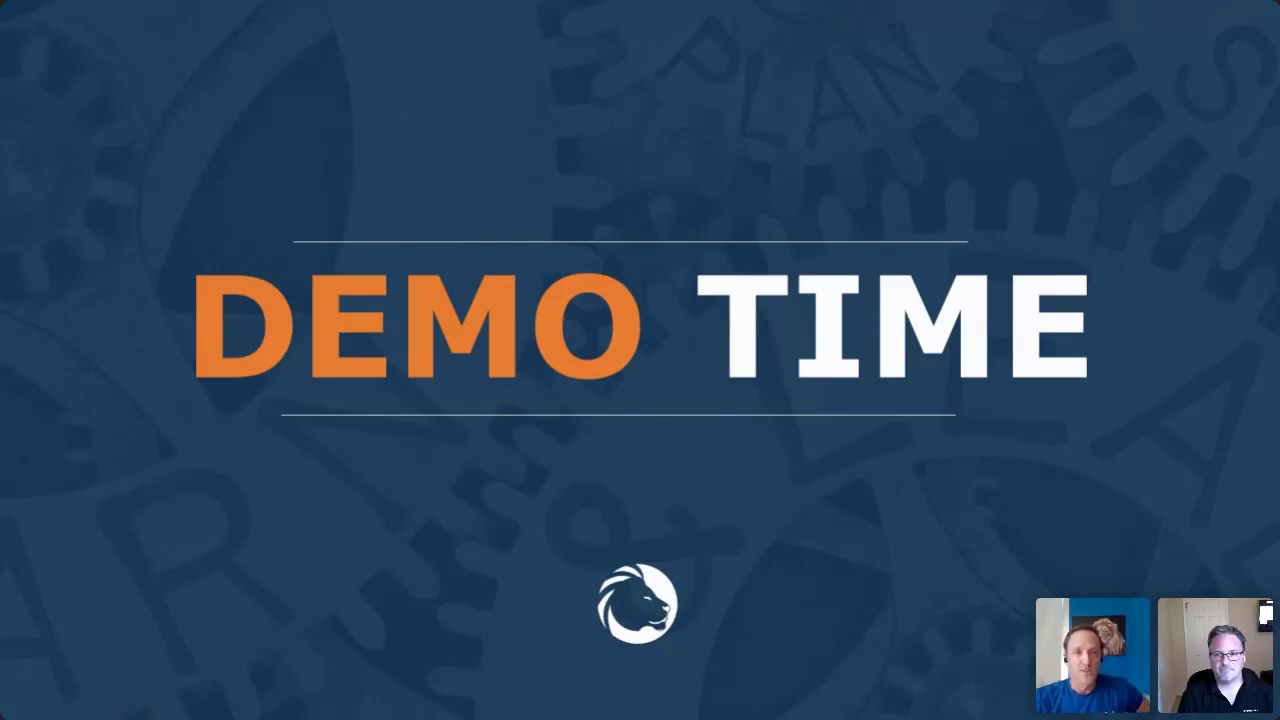
key("Right")
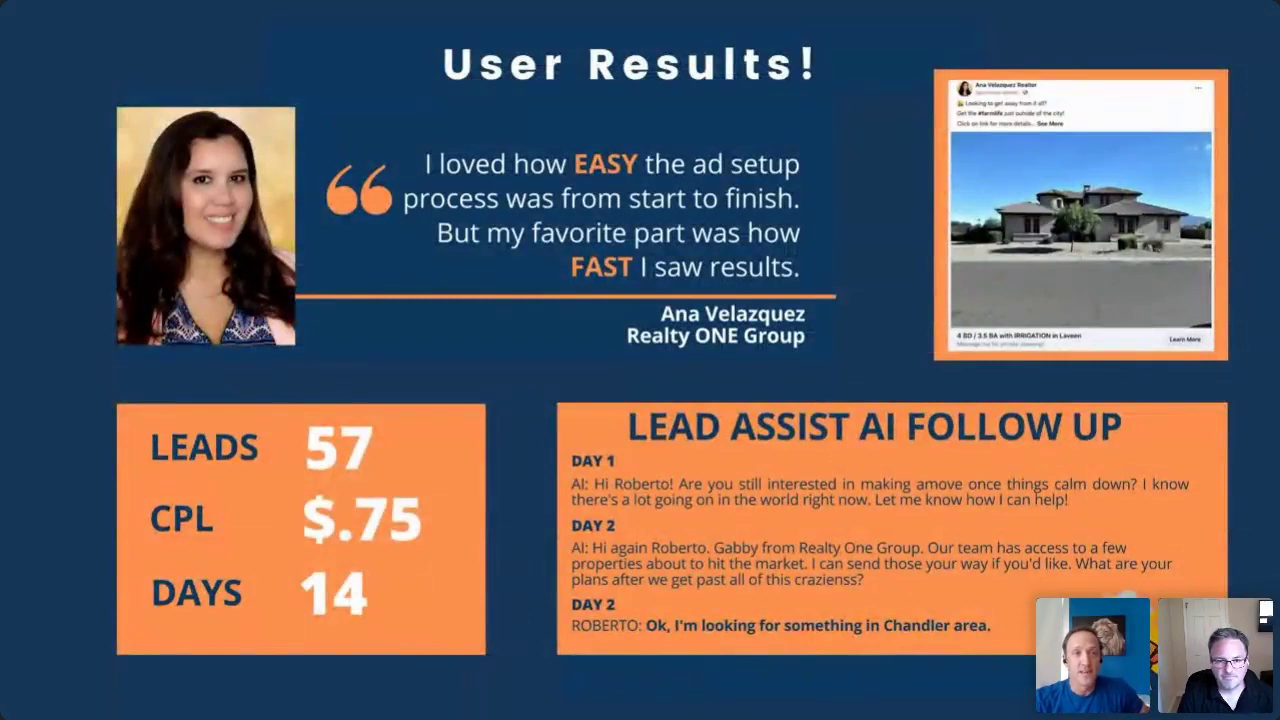